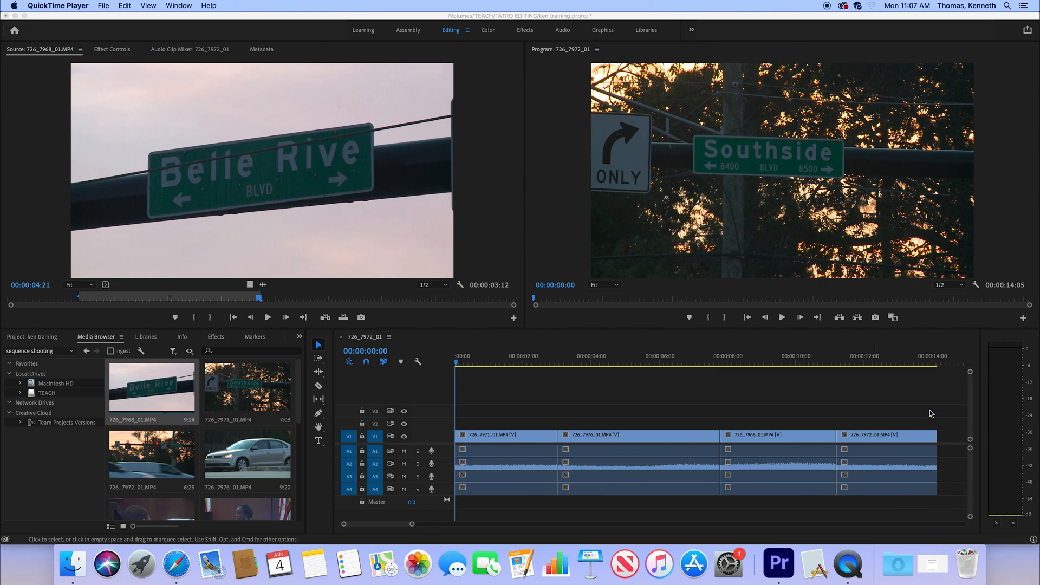
# - Delete all clips from the 726_7972_01 sequence timeline
pyautogui.click(930, 413)
pyautogui.moveTo(899, 416); pyautogui.dragTo(501, 496)
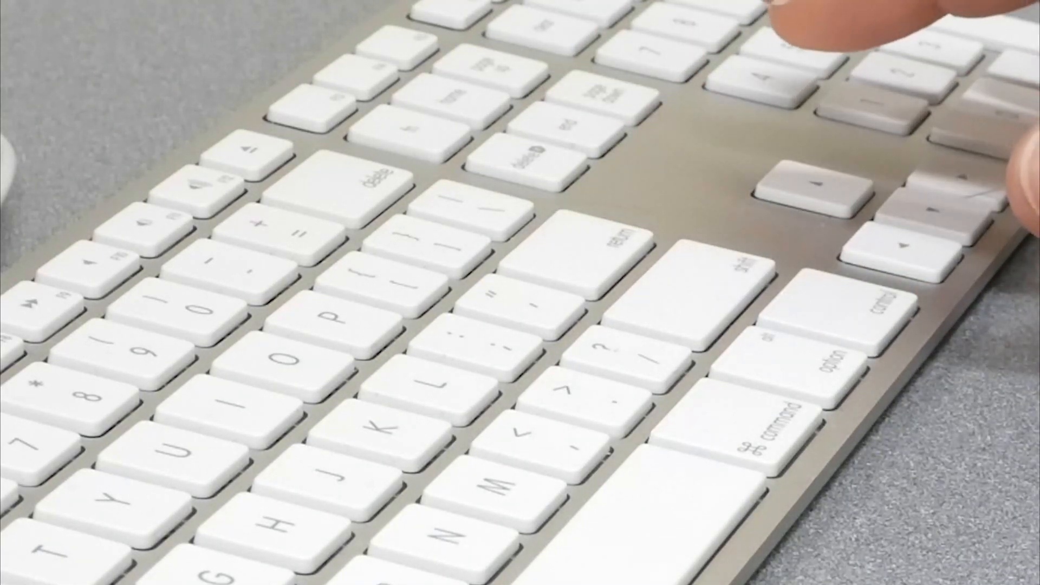
pyautogui.press('Delete')
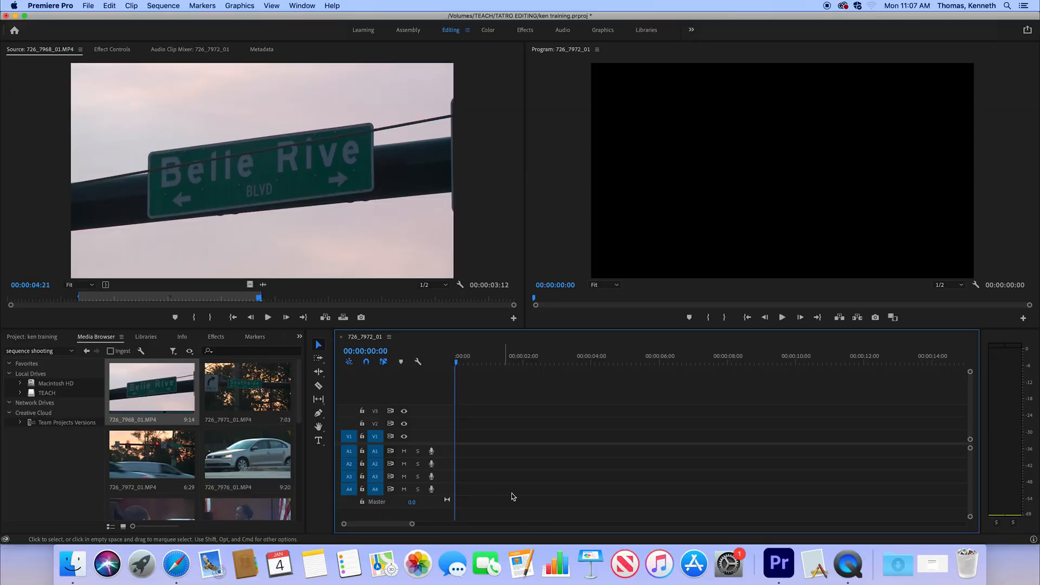
# - Scrub the playhead along the empty timeline to 00:00:02:10 and bring it back to the start
pyautogui.moveTo(529, 362); pyautogui.dragTo(394, 362)
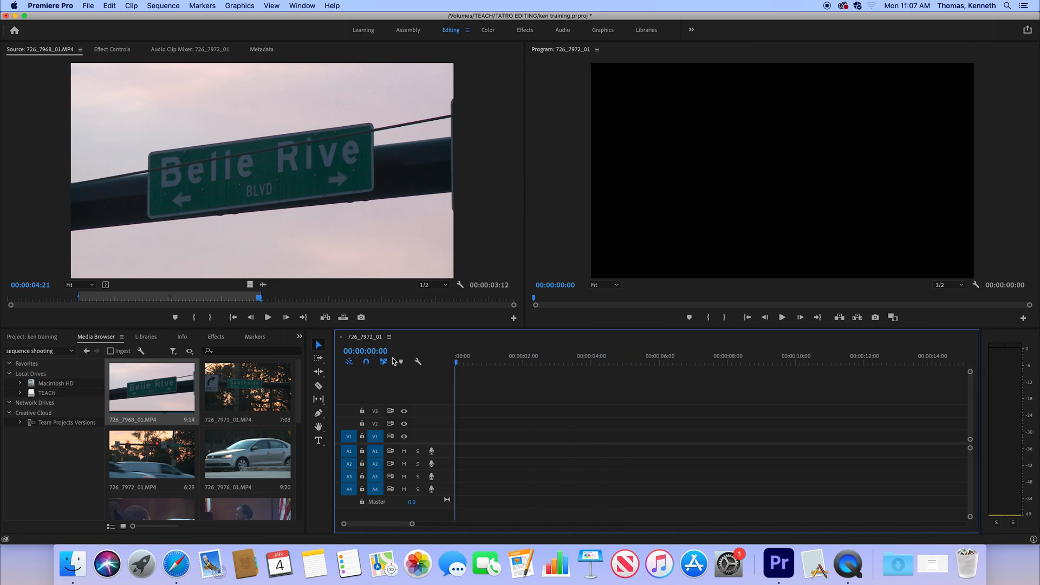
pyautogui.moveTo(457, 362); pyautogui.dragTo(534, 362)
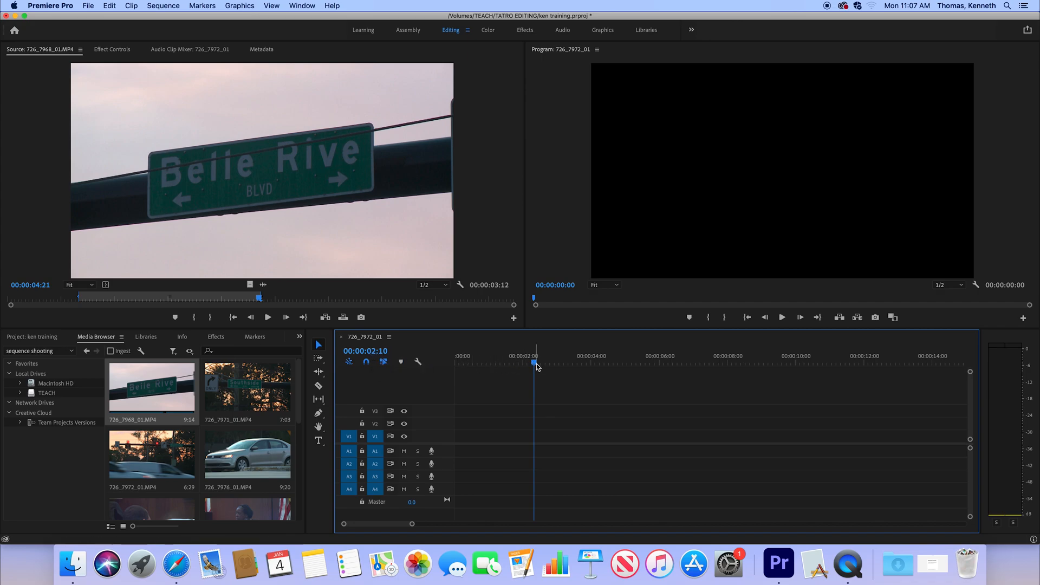
pyautogui.moveTo(525, 362); pyautogui.dragTo(433, 369)
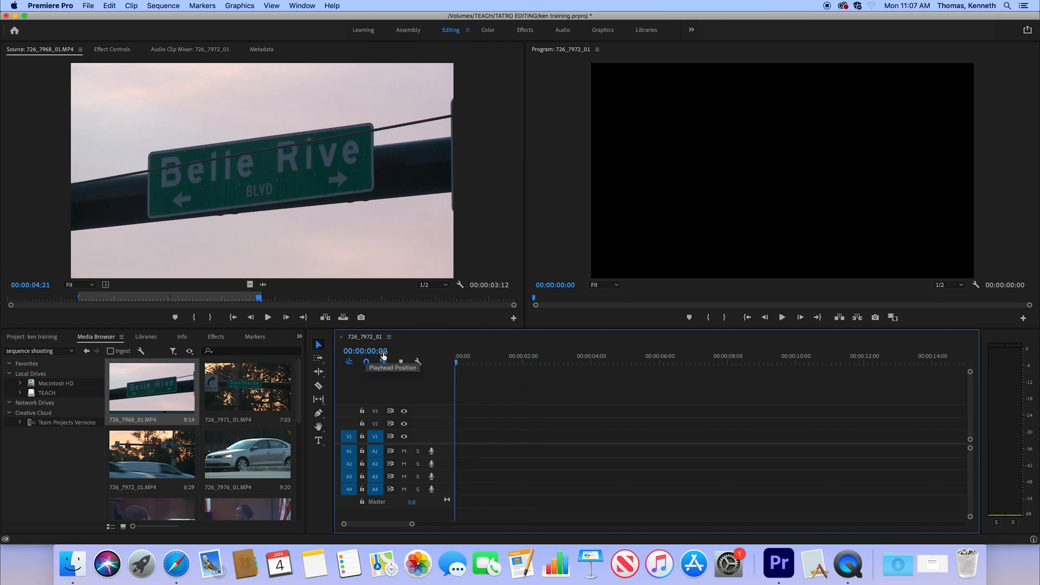
# - Try placing the whole clip 726_7992_01.MP4 at the start of the timeline, and delete it again
pyautogui.moveTo(298, 386); pyautogui.dragTo(296, 434)
pyautogui.scroll(-3, 296, 438)
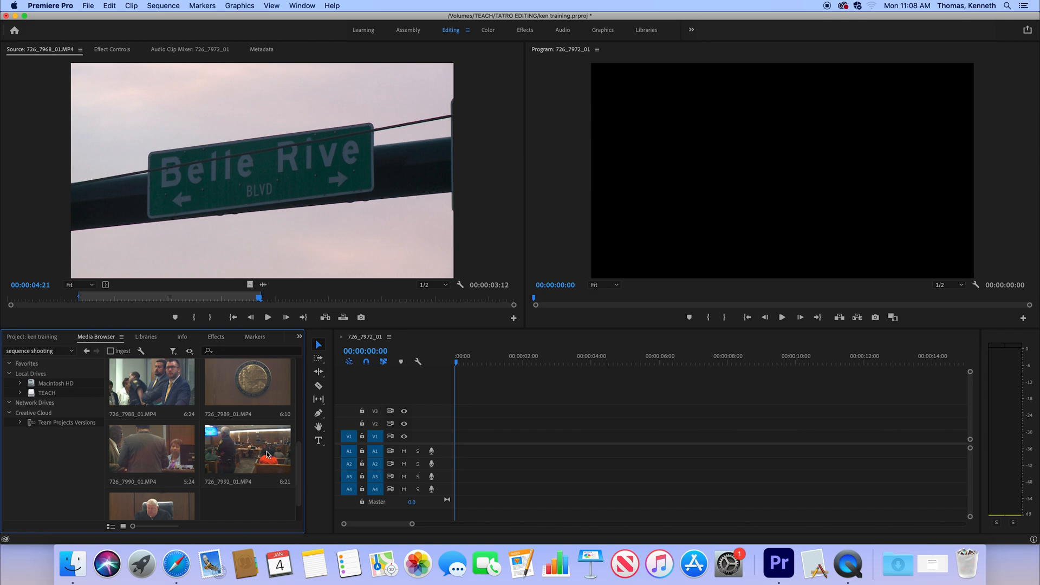
pyautogui.moveTo(248, 454); pyautogui.dragTo(461, 451)
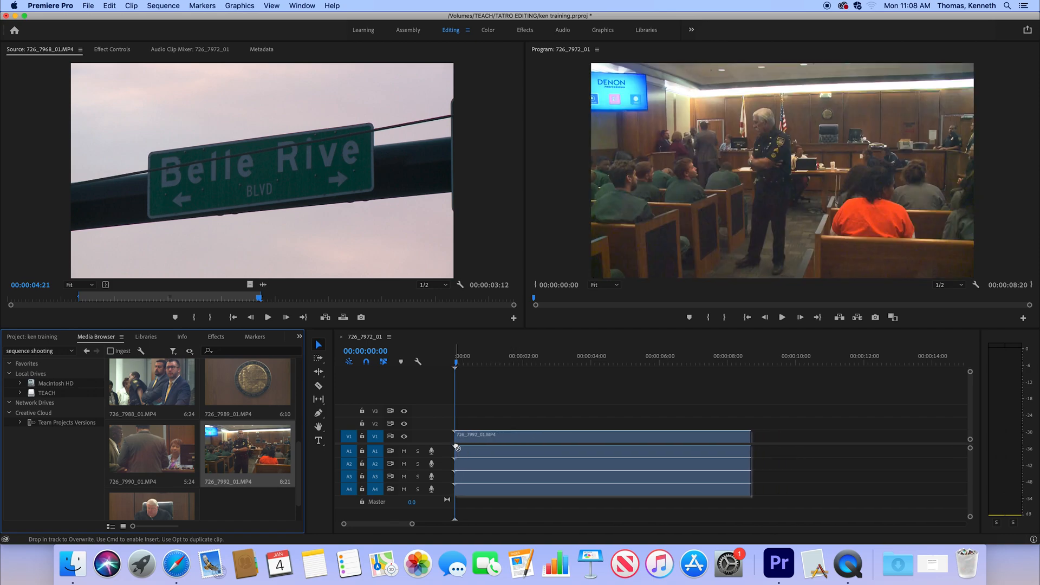
pyautogui.moveTo(671, 386); pyautogui.dragTo(613, 514)
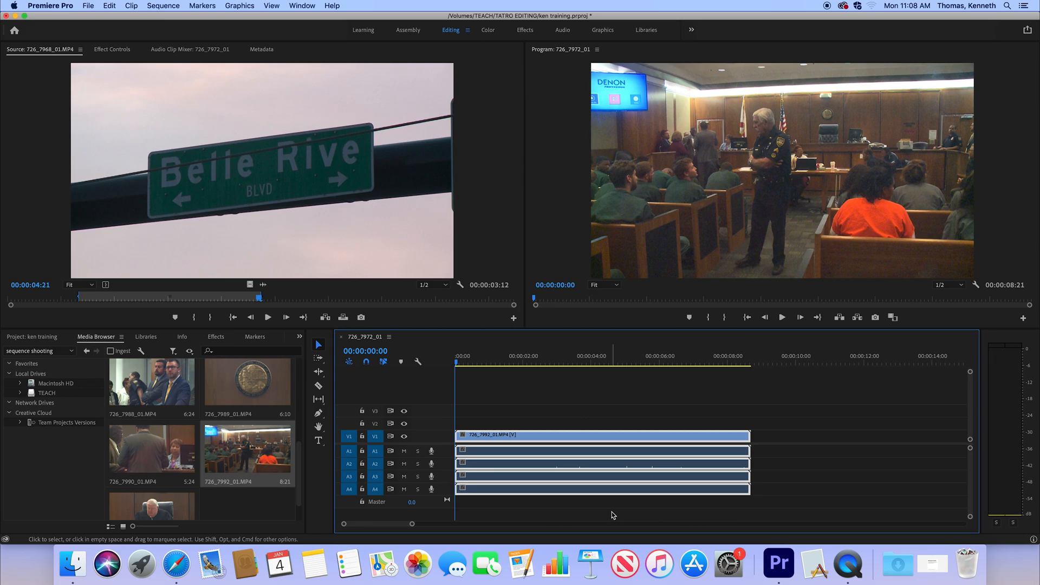
pyautogui.press('Delete')
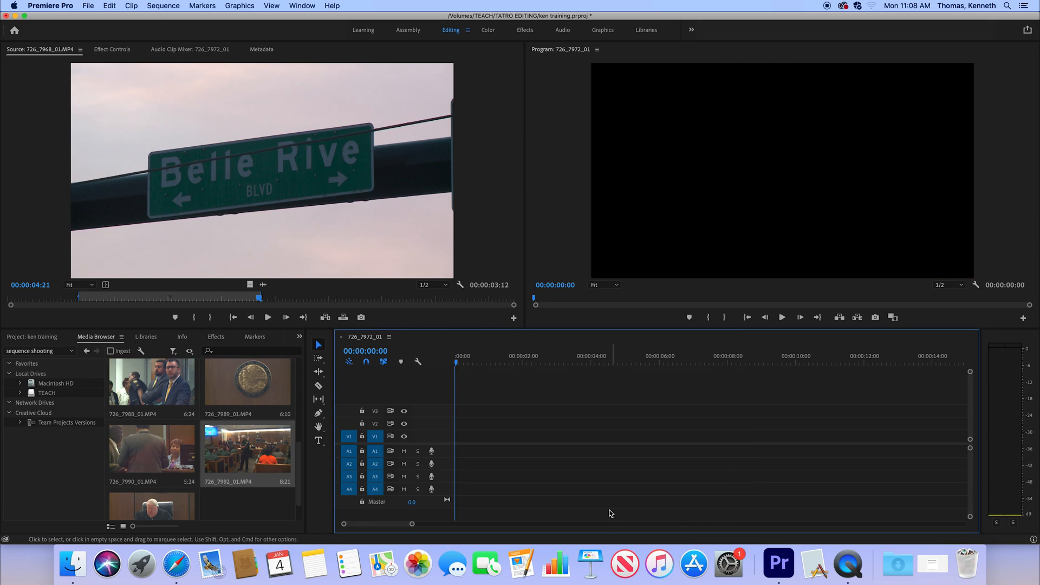
# - Load clip 726_7992_01.MP4 for preview and mark a 00:00:04:27 range in it with the Out point at 00:00:06:03
pyautogui.click(269, 460)
pyautogui.doubleClick(269, 459)
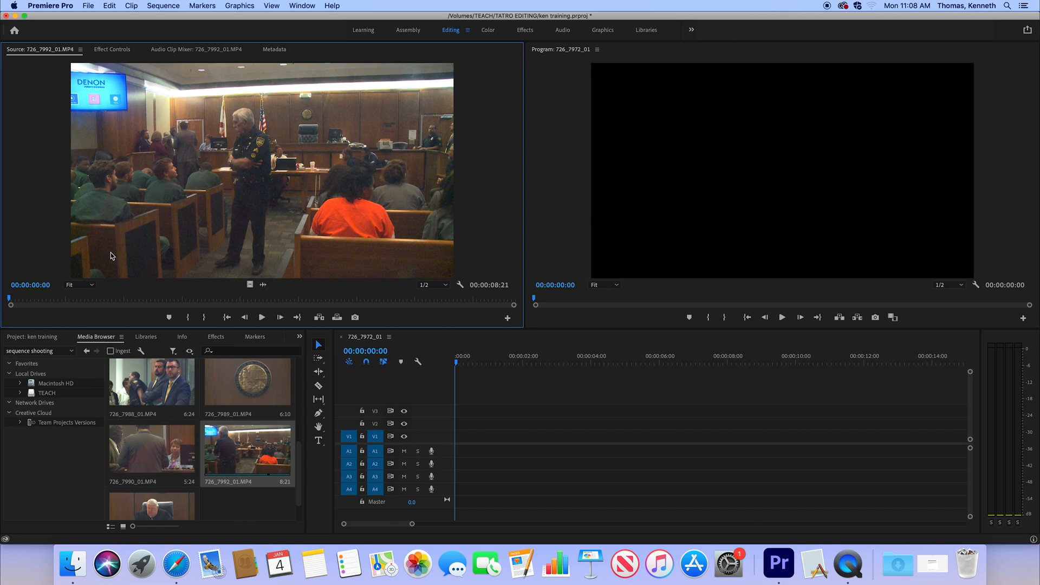
pyautogui.moveTo(66, 299)
pyautogui.mouseDown()
pyautogui.moveTo(90, 302)
pyautogui.moveTo(81, 301)
pyautogui.mouseUp()
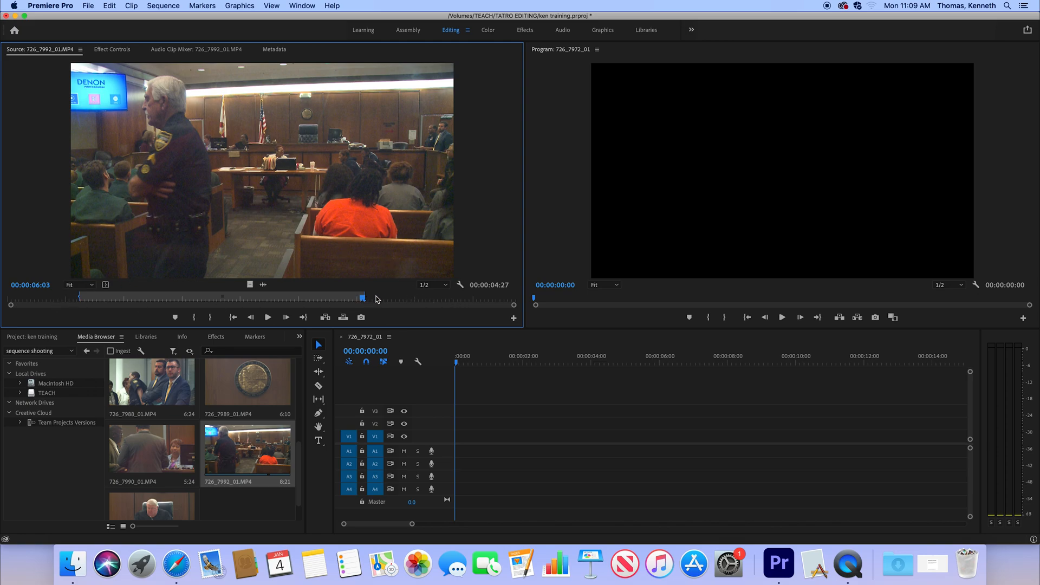
# - Overwrite the marked range onto V1 and A1–A4 at the timeline start, and check its linked tracks by selecting and deselecting it
pyautogui.press('.')
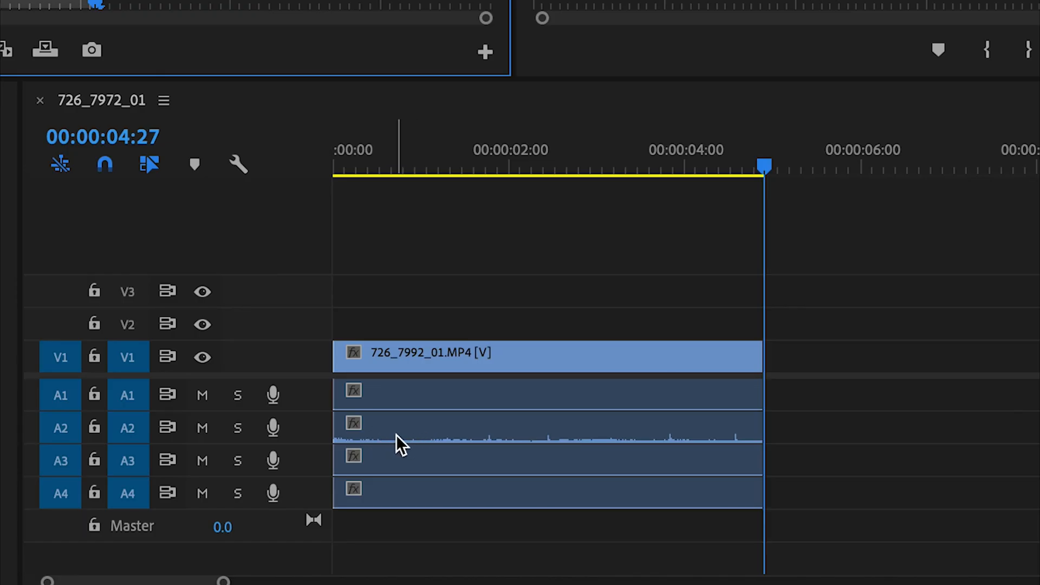
pyautogui.click(642, 434)
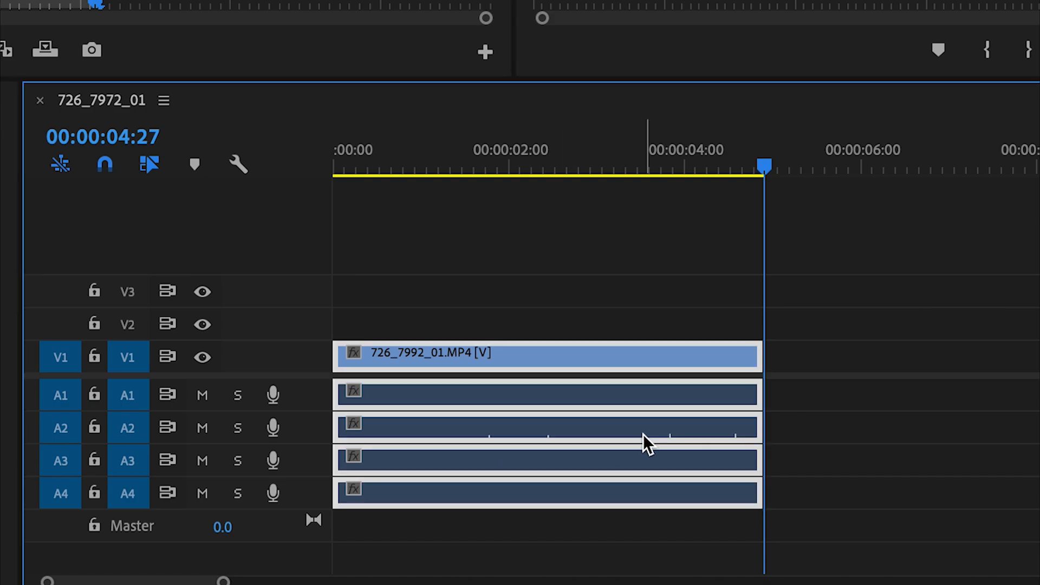
pyautogui.click(630, 304)
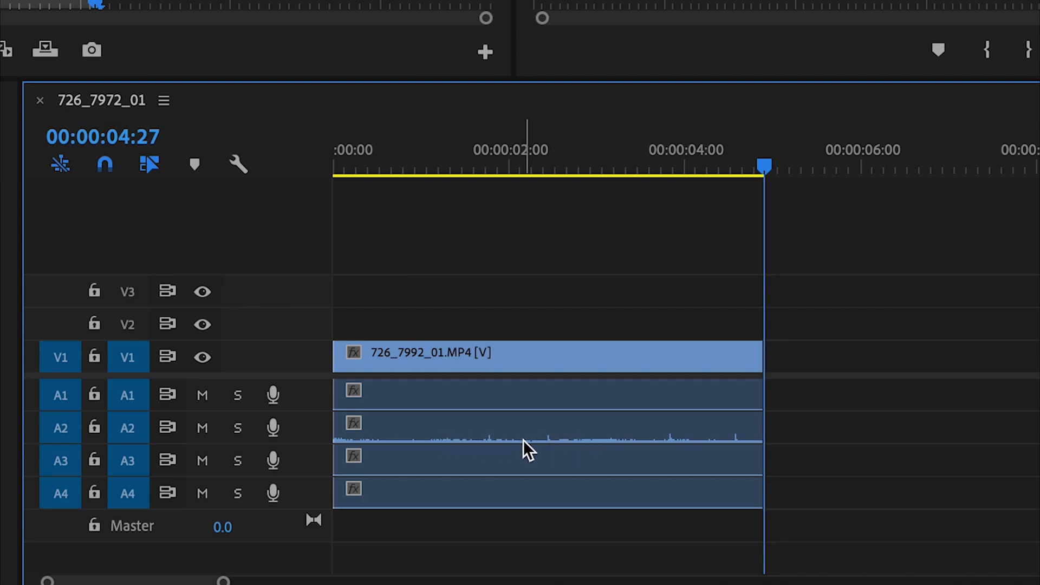
# - Place the playhead at 00:00:03:07 and examine the clip at closer and wider timeline zoom levels
pyautogui.click(621, 162)
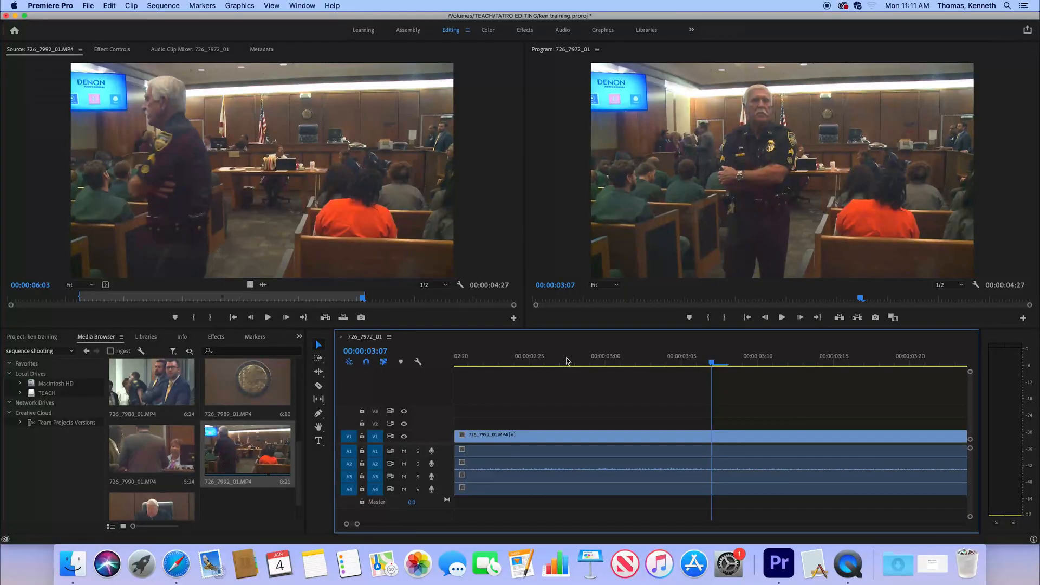
pyautogui.press('-')
pyautogui.press('-')
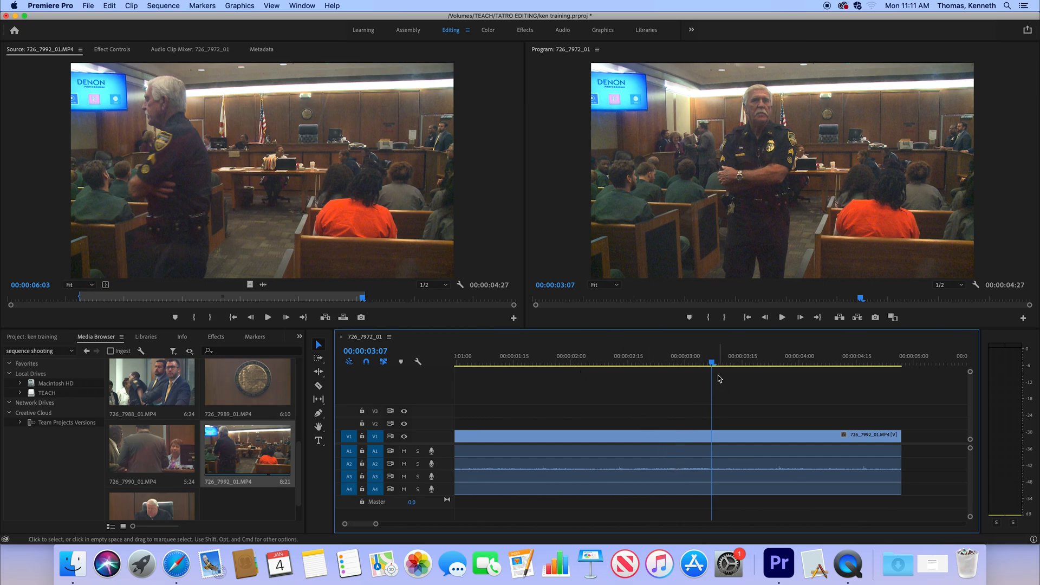
pyautogui.press('-')
pyautogui.press('-')
pyautogui.press('-')
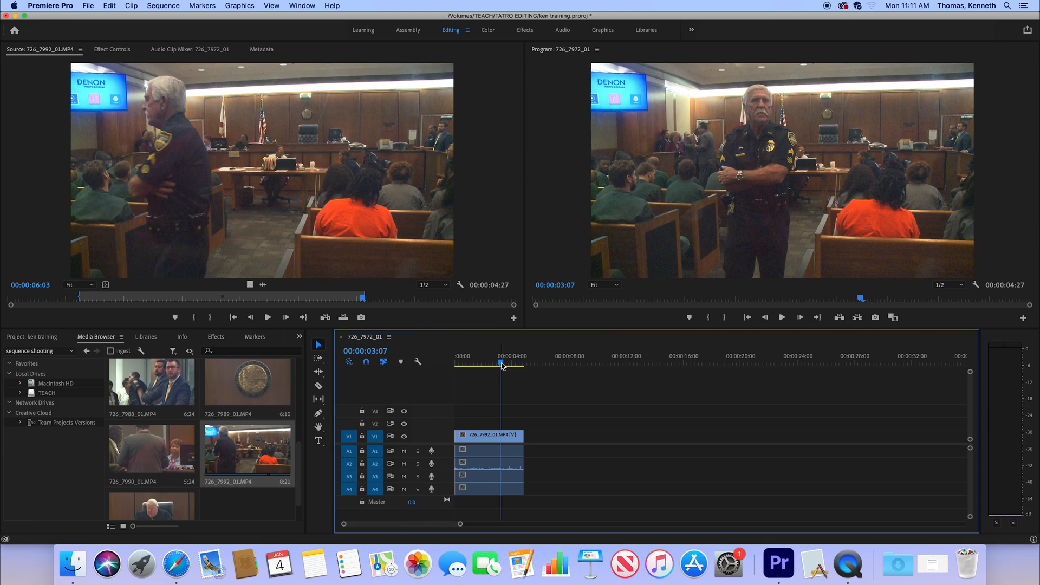
pyautogui.press('=')
pyautogui.press('=')
pyautogui.press('-')
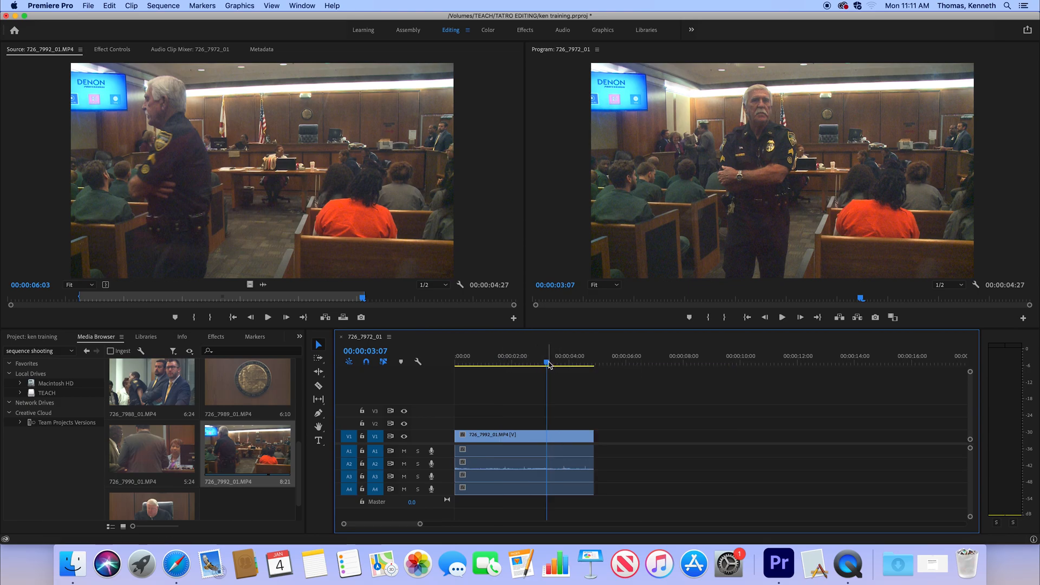
# - Scrub the timeline back to 00:00:00:29 and undo the placement of the clip
pyautogui.moveTo(548, 364); pyautogui.dragTo(482, 361)
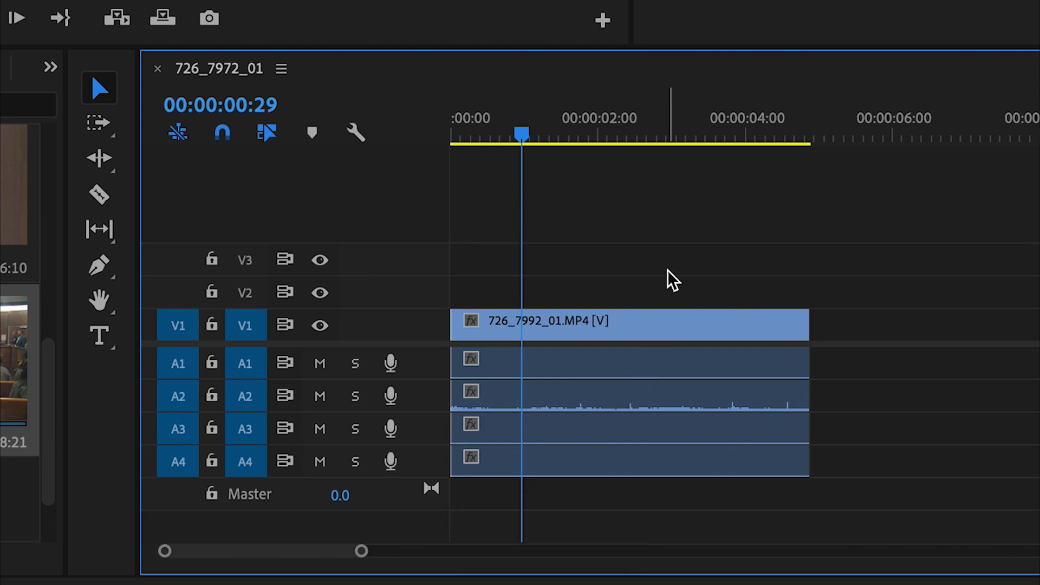
pyautogui.press('super+z')
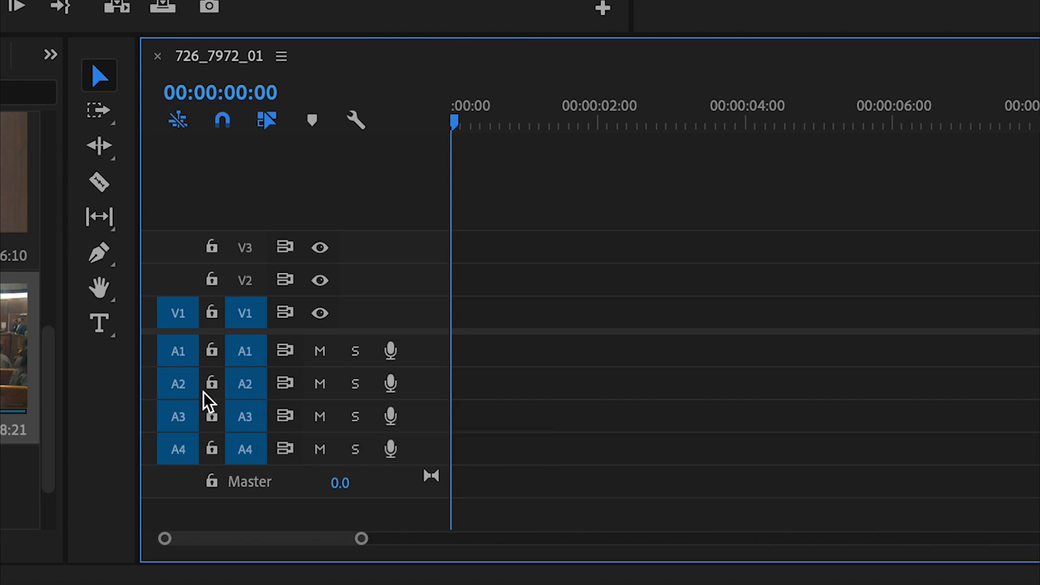
# - Turn off source patching and track targeting for A1, A3 and A4, leaving only A2 active for audio
pyautogui.click(186, 359)
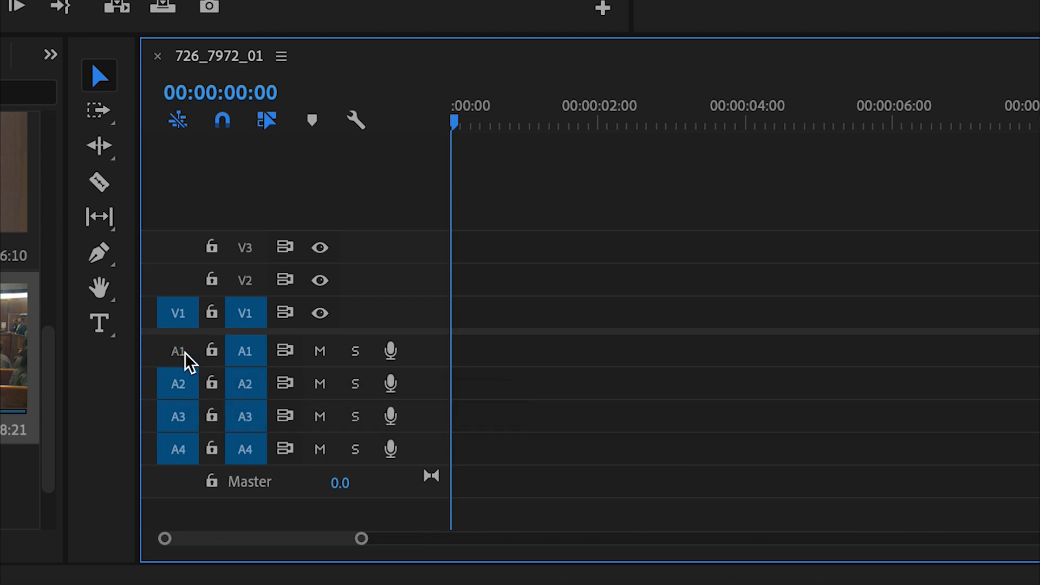
pyautogui.click(185, 417)
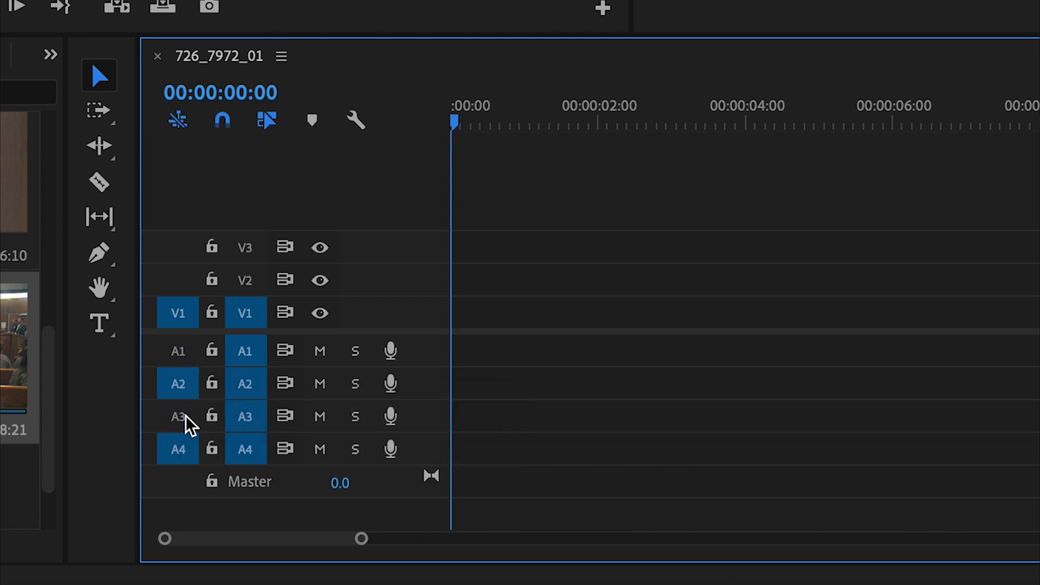
pyautogui.click(182, 456)
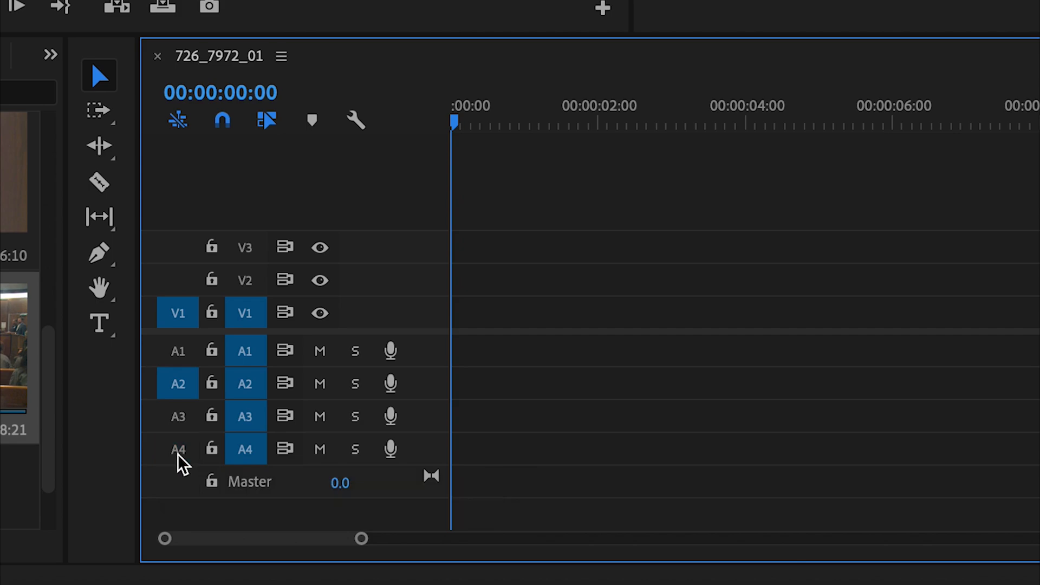
pyautogui.click(255, 456)
pyautogui.click(253, 416)
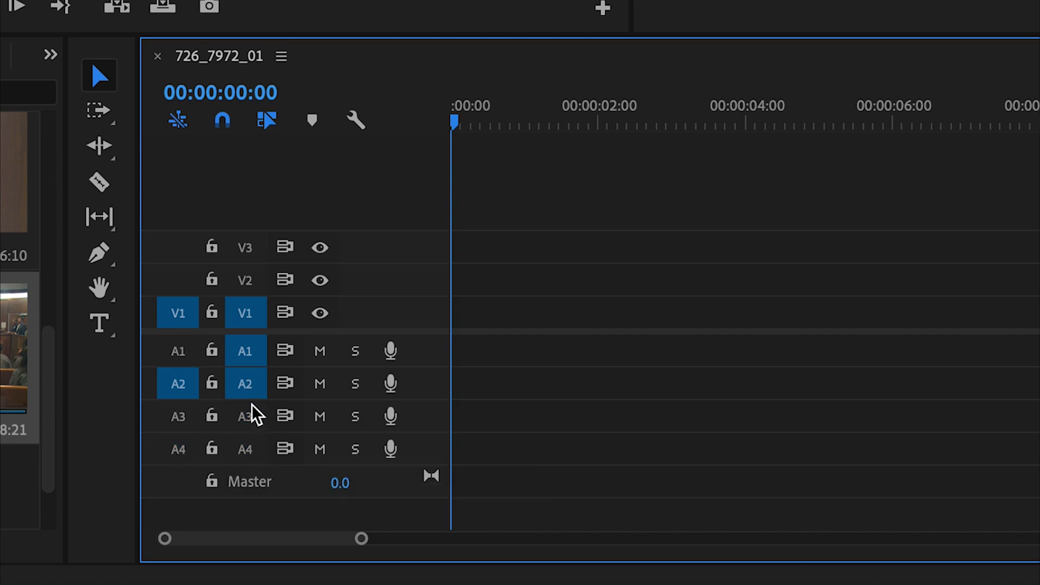
pyautogui.click(257, 355)
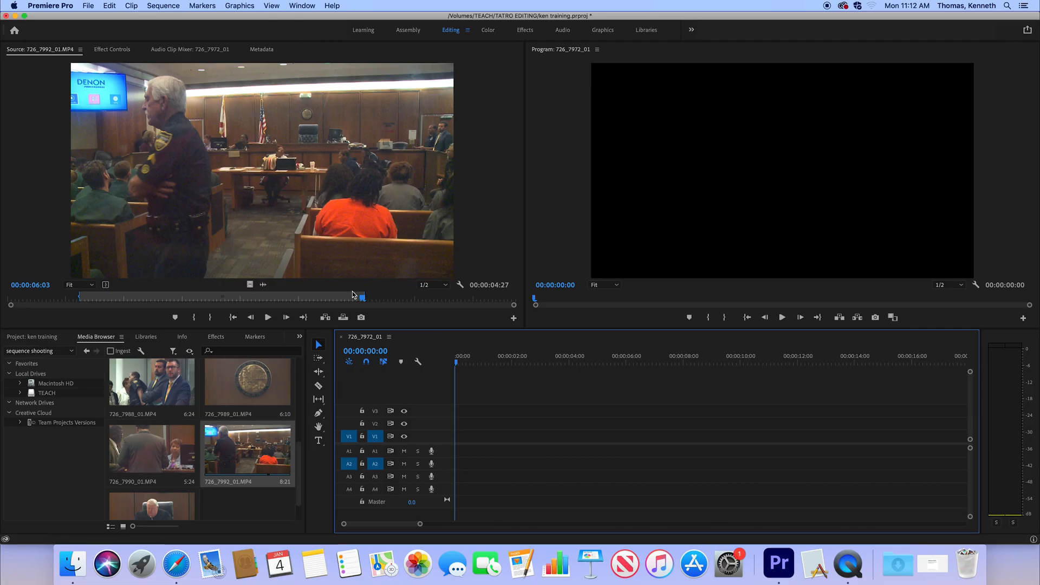
# - Insert the marked range of 726_7992_01.MP4 at the start of the timeline on V1 and A2
pyautogui.click(352, 295)
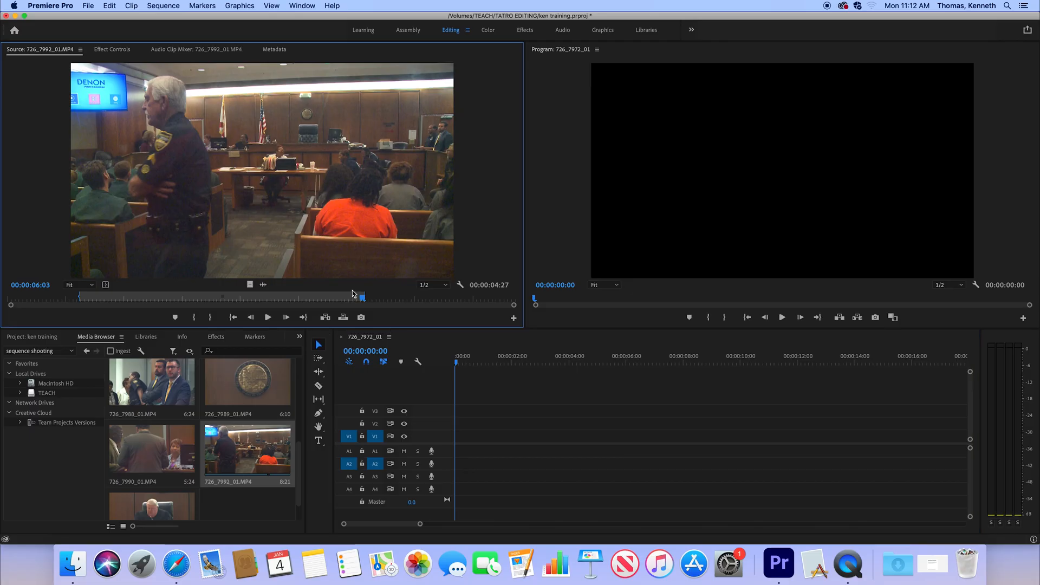
pyautogui.press(',')
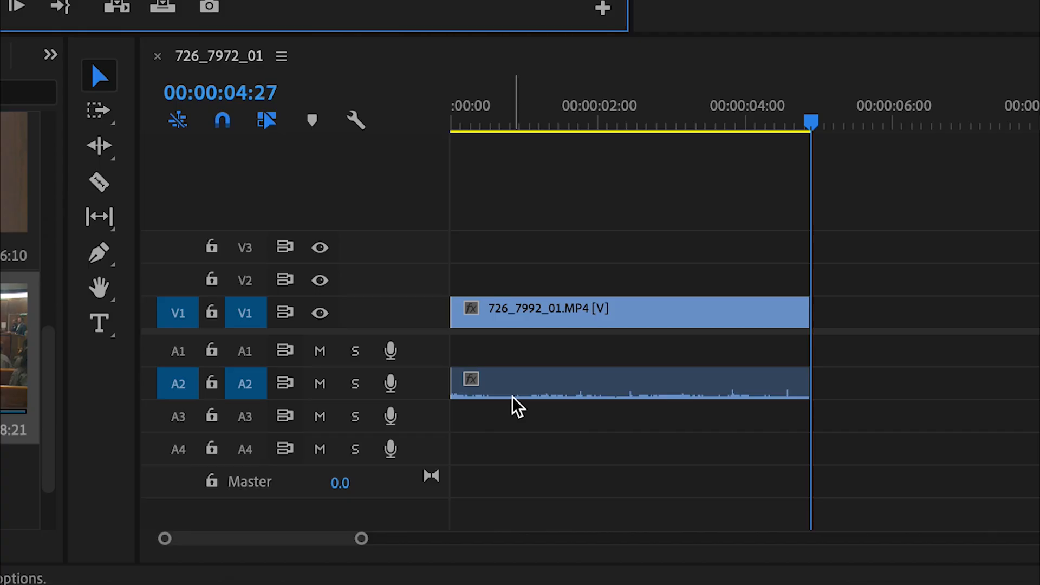
# - Scrub through the inserted clip, go to its start, and move the playhead to the sequence end
pyautogui.moveTo(547, 362); pyautogui.dragTo(518, 363)
pyautogui.moveTo(615, 122); pyautogui.dragTo(568, 124)
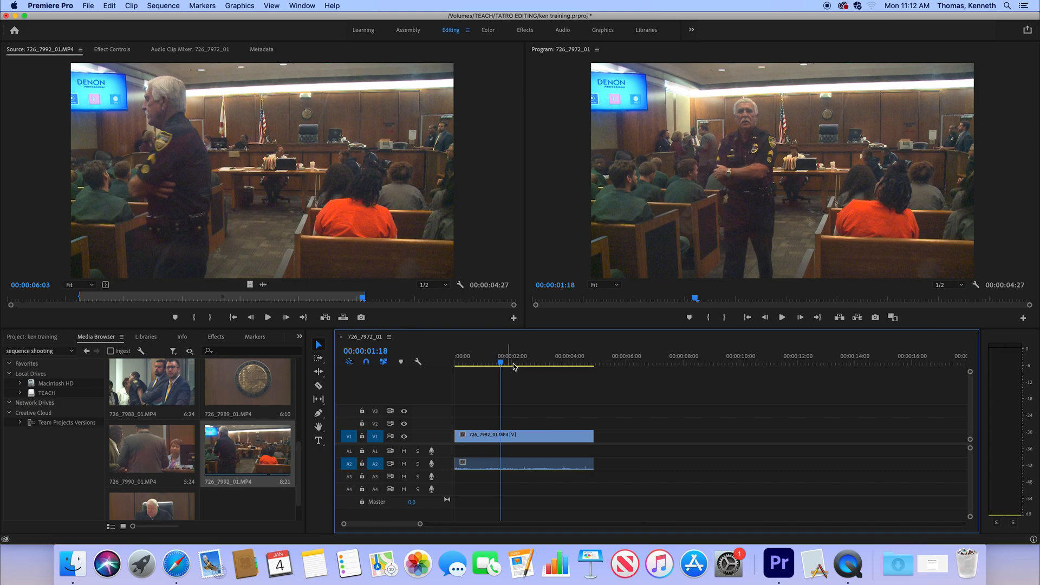
pyautogui.press('Home')
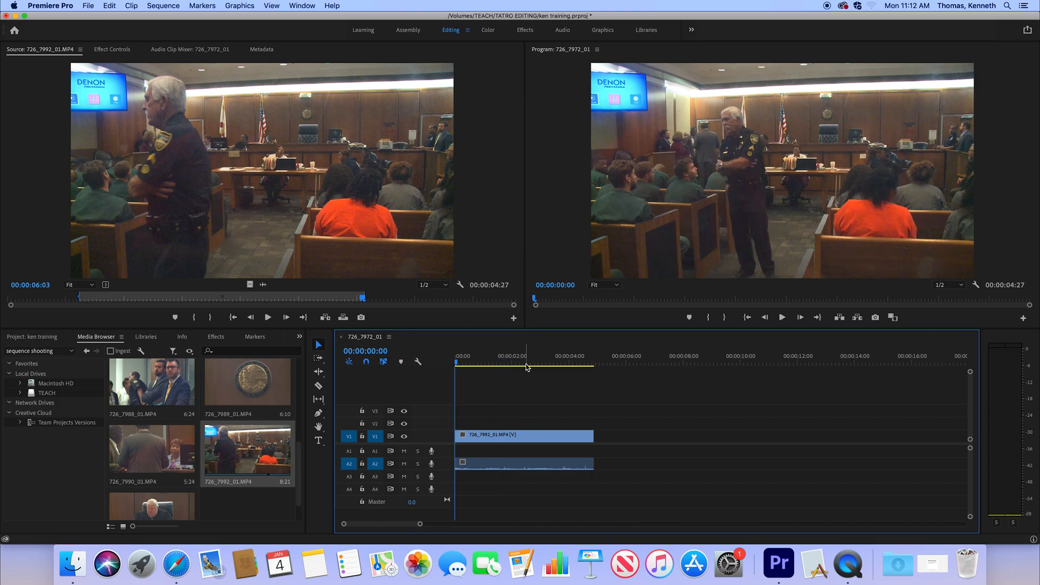
pyautogui.press('End')
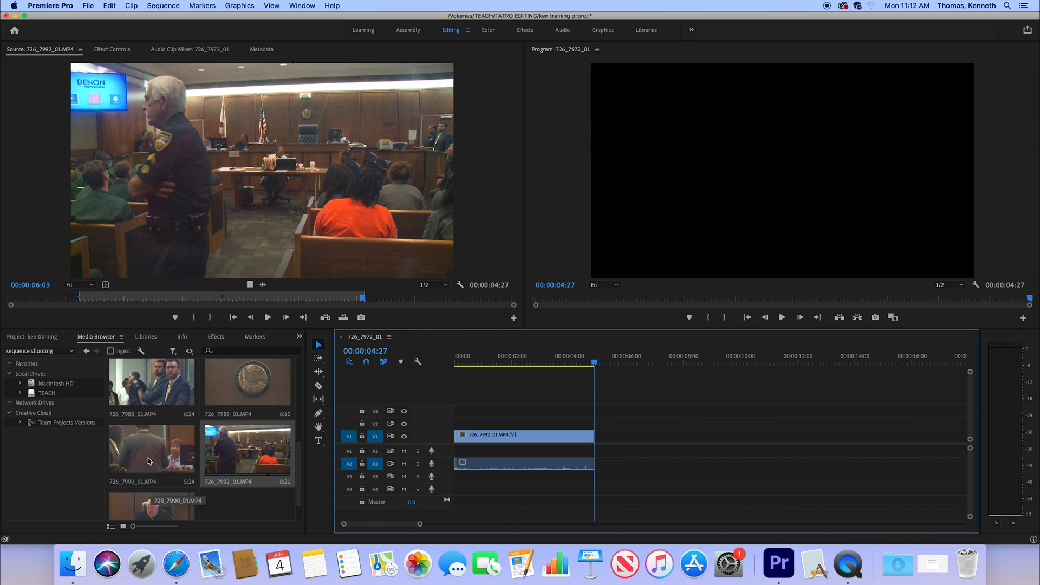
# - Load clip 726_7988_01.MP4 for preview and mark it from about 00:00:00:17 to 00:00:04:03
pyautogui.click(182, 386)
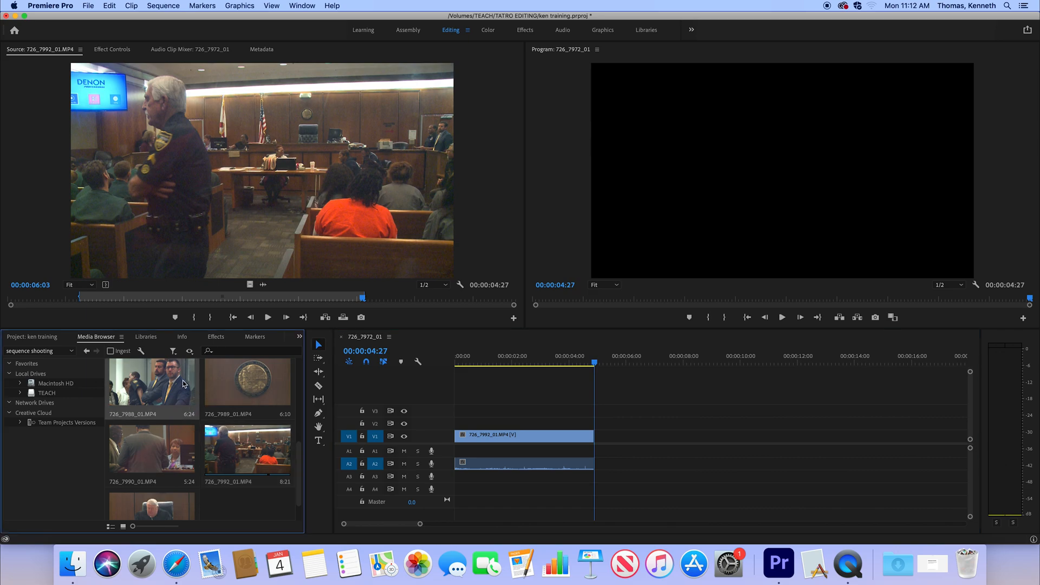
pyautogui.doubleClick(182, 383)
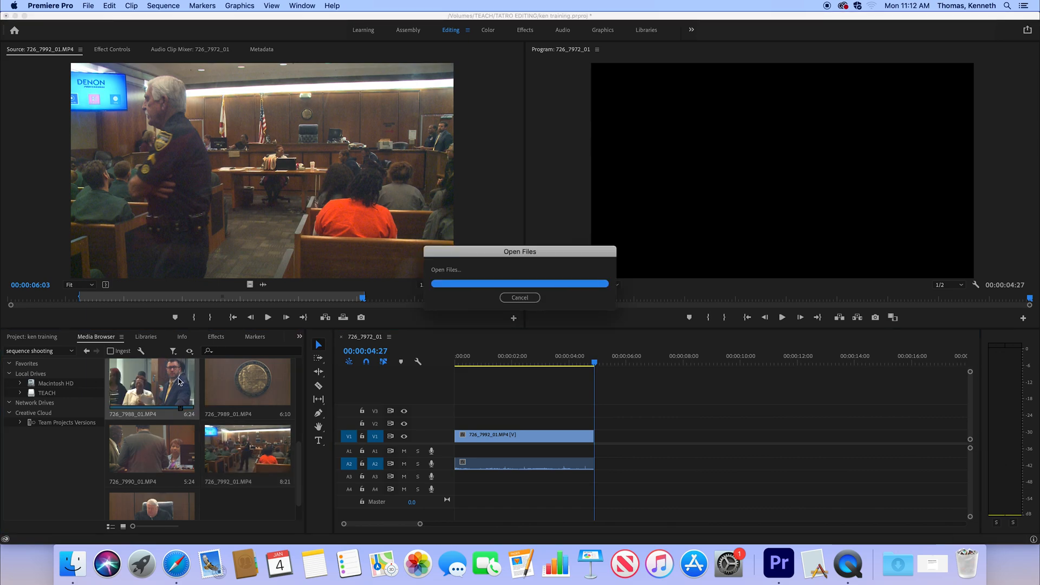
pyautogui.click(52, 301)
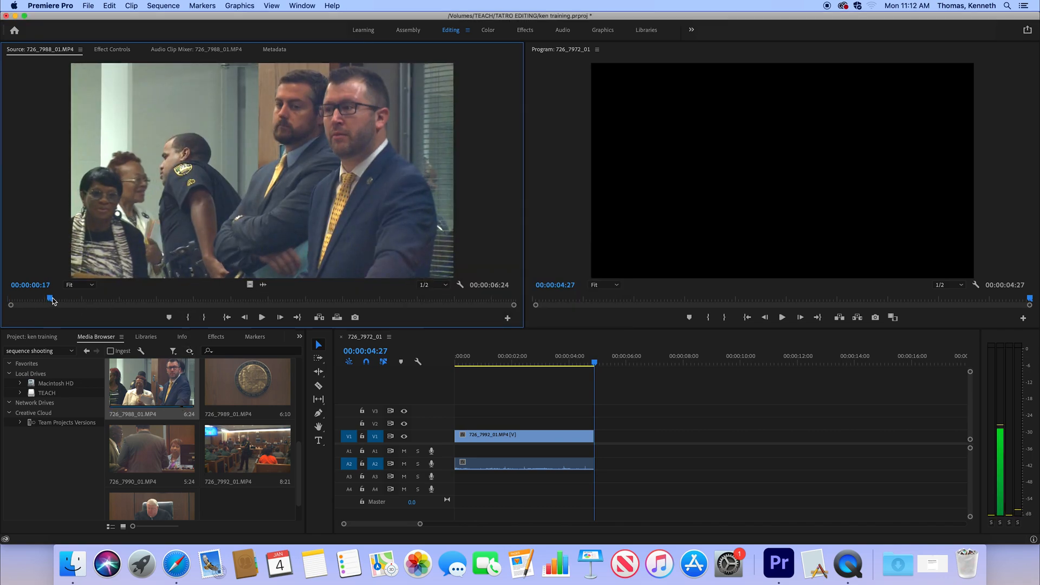
pyautogui.press('i')
pyautogui.moveTo(53, 298); pyautogui.dragTo(315, 303)
pyautogui.press('o')
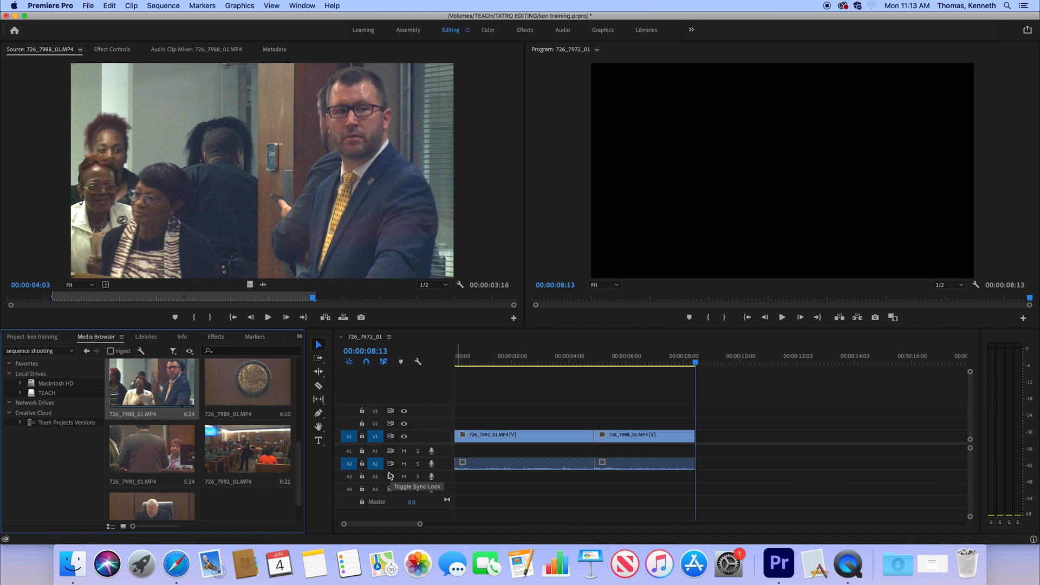
# - Undo the last clip edit, target A1 and A3 as well, try adding the marked 726_7988_01.MP4 range again, and undo that
pyautogui.press('super+z')
pyautogui.click(377, 452)
pyautogui.click(376, 479)
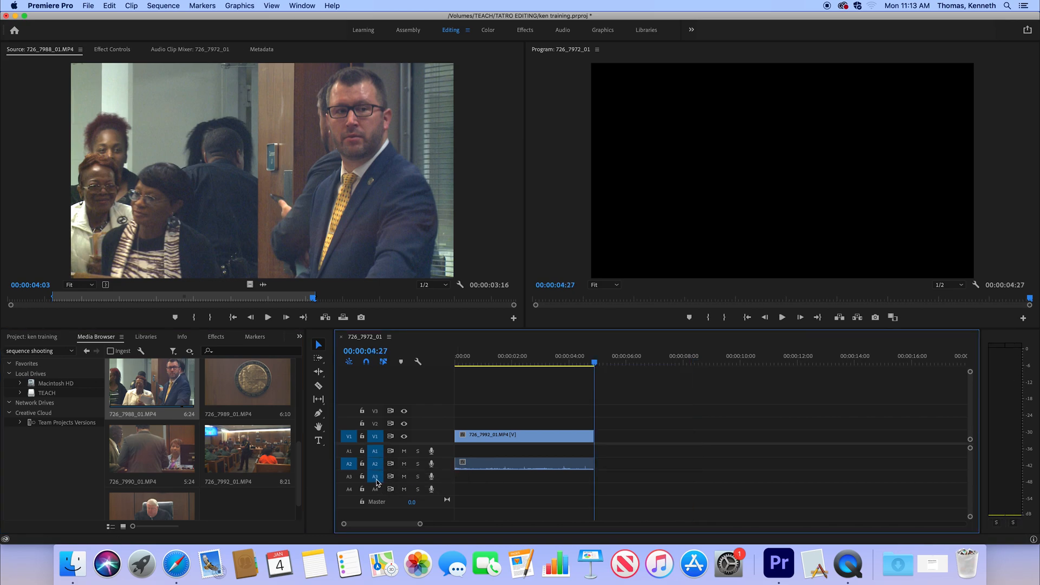
pyautogui.press('.')
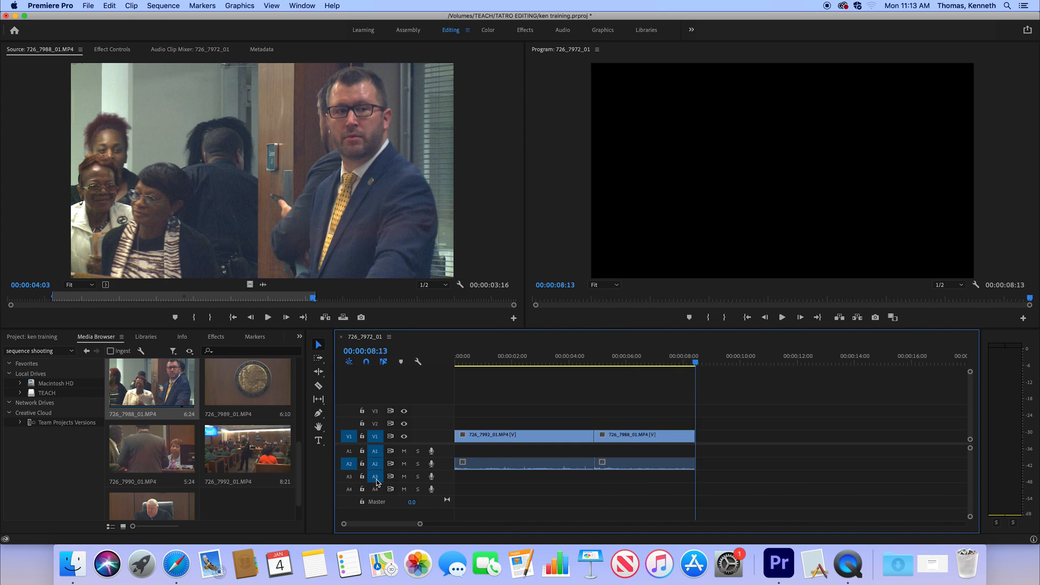
pyautogui.press('super+z')
# - Turn on source patching for A1 and A3, try adding the marked 726_7988_01.MP4 range on A1 to A3, and undo it
pyautogui.moveTo(350, 461); pyautogui.dragTo(351, 455)
pyautogui.click(349, 478)
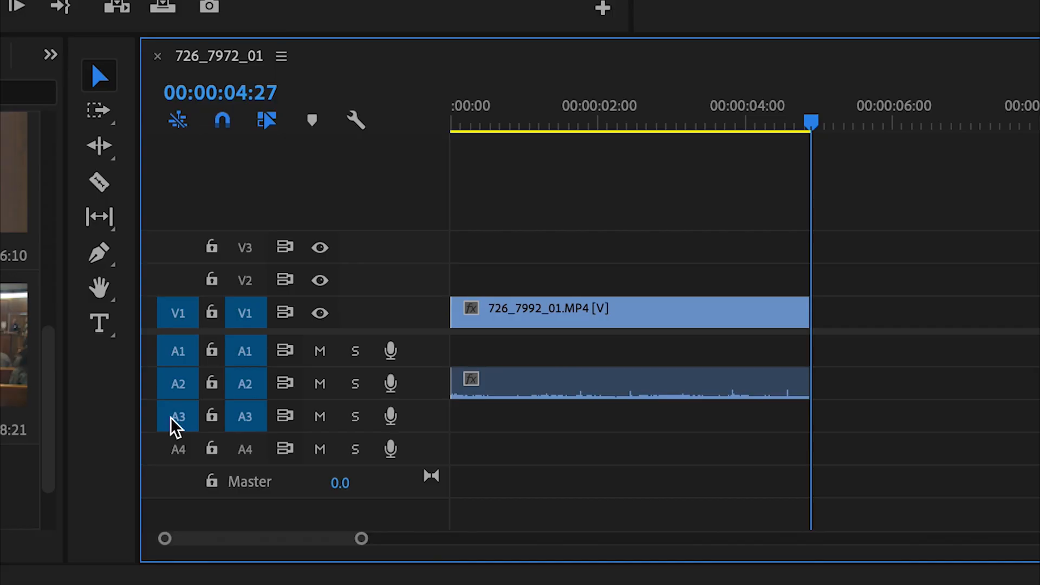
pyautogui.press('.')
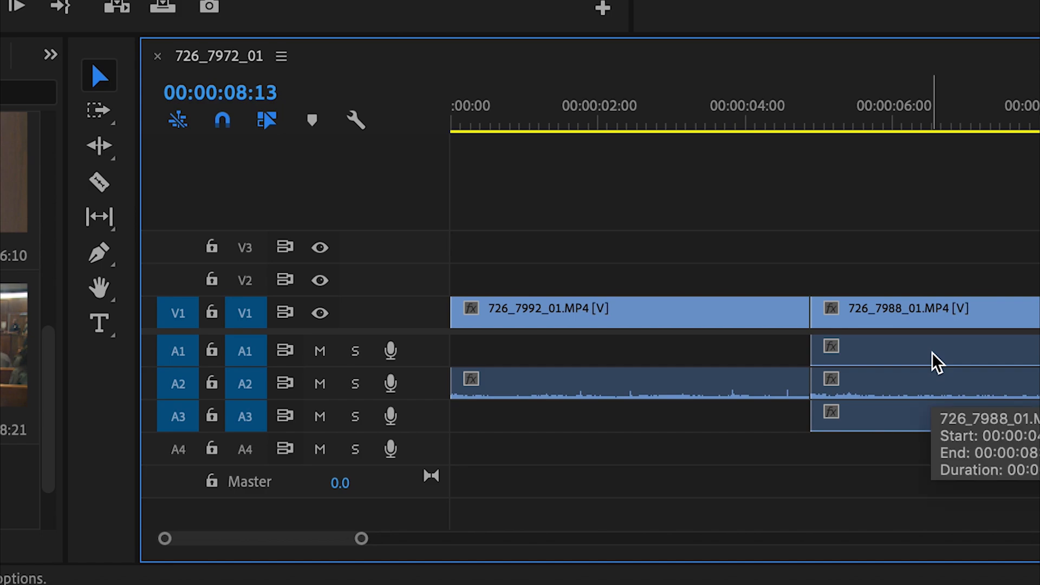
pyautogui.press('super+z')
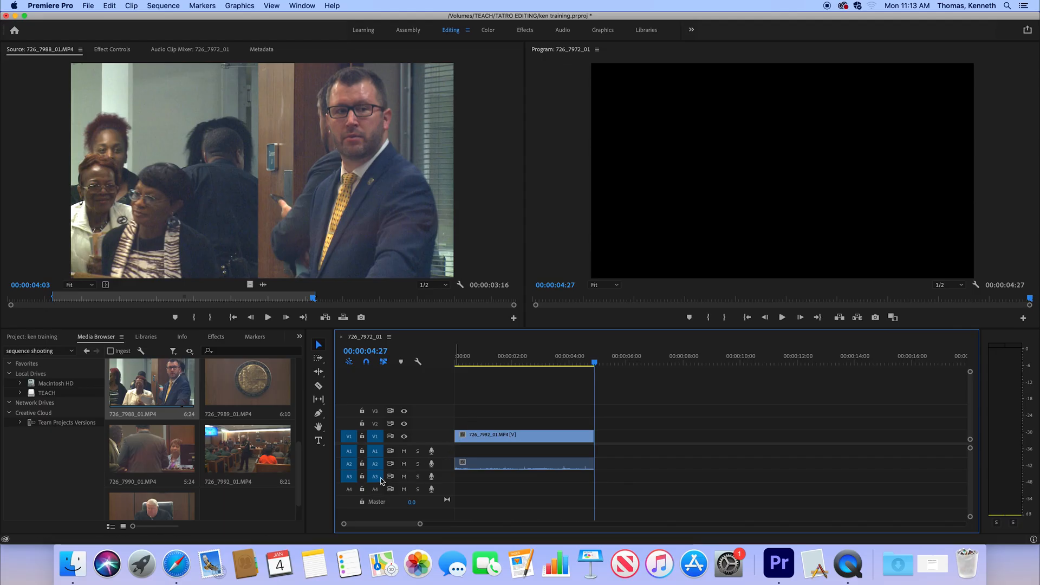
# - Turn off source patching and targeting for A1 and A3, and overwrite the marked 726_7988_01.MP4 range at 00:00:04:27 on V1 and A2
pyautogui.click(377, 478)
pyautogui.click(350, 478)
pyautogui.click(350, 452)
pyautogui.click(374, 451)
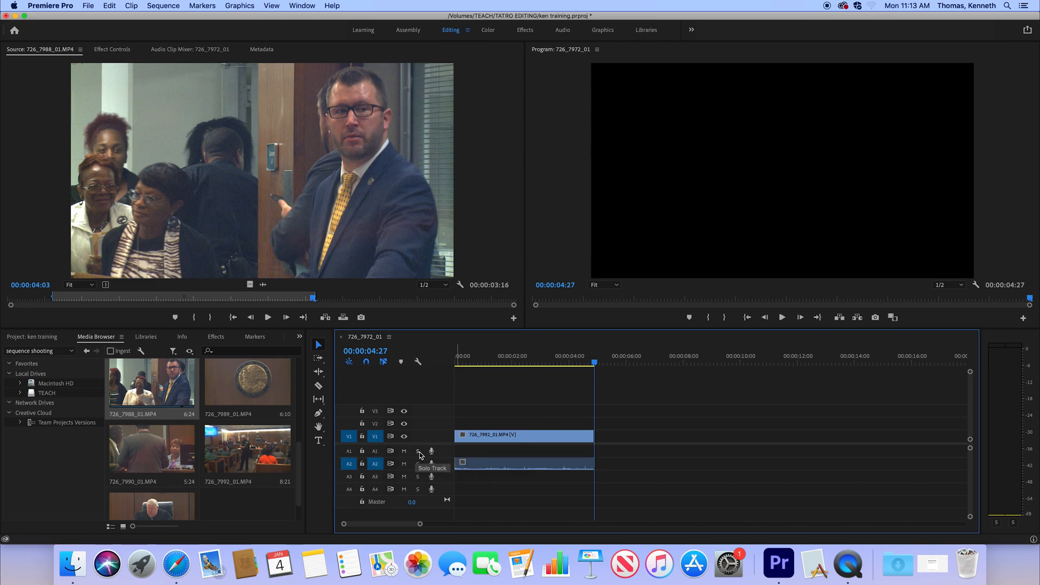
pyautogui.press('.')
# - Scrub to the sequence end and add a 00:00:04:13 range of 726_7994_01.MP4 there on V1 and A2
pyautogui.click(622, 362)
pyautogui.moveTo(623, 362); pyautogui.dragTo(696, 368)
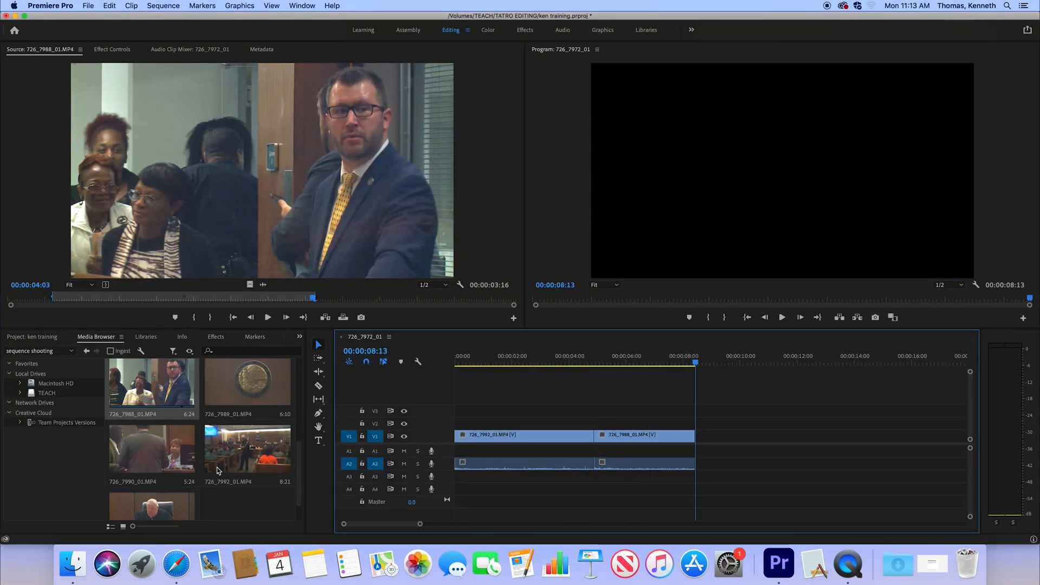
pyautogui.click(155, 502)
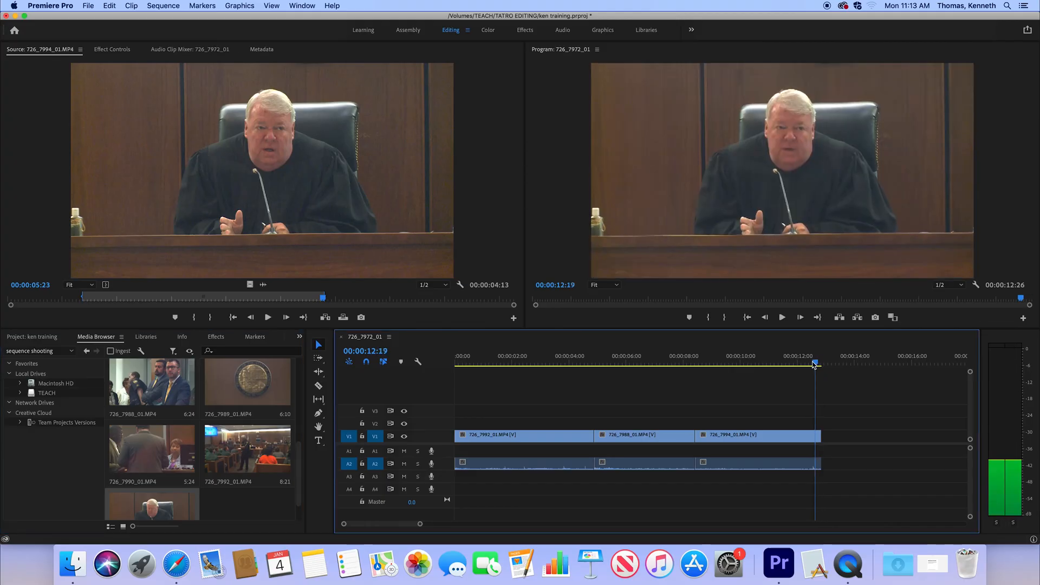
# - Park the sequence playhead at 00:00:10:06, and load 726_7990_01.MP4 with a 00:00:02:02 range marked up to 00:00:03:00
pyautogui.moveTo(812, 363); pyautogui.dragTo(749, 415)
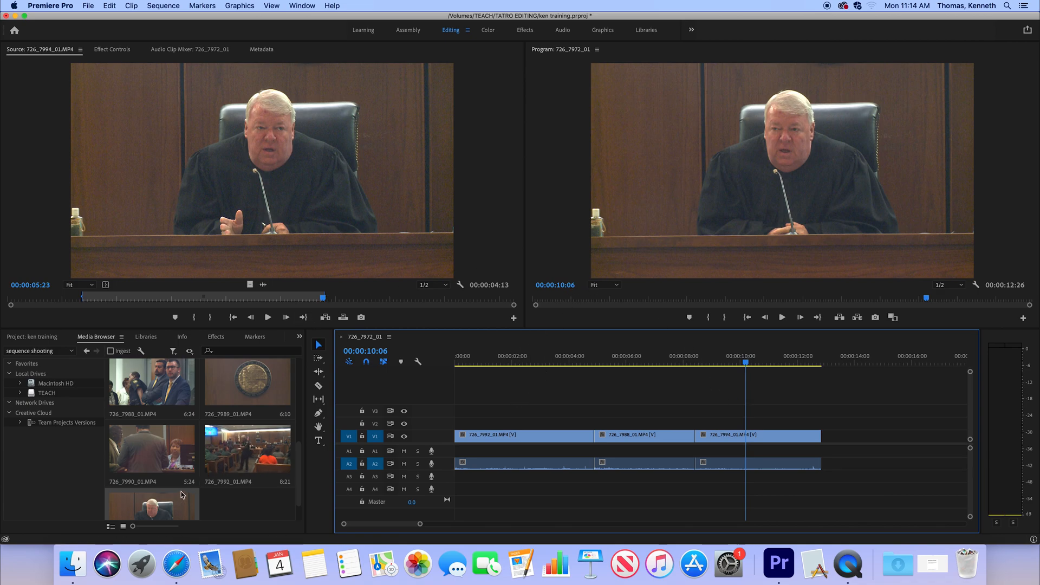
pyautogui.click(162, 457)
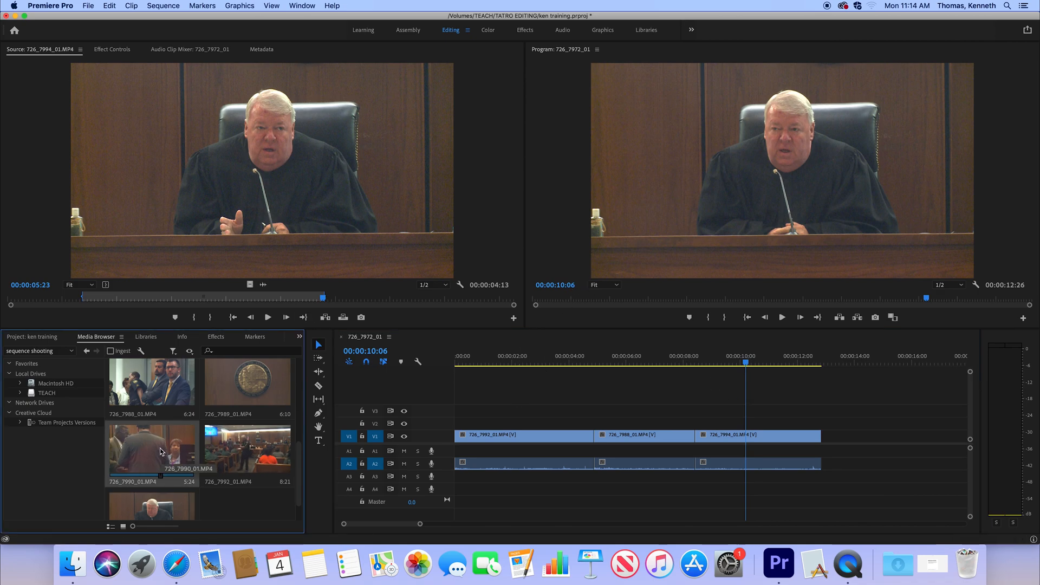
pyautogui.doubleClick(160, 451)
pyautogui.moveTo(81, 302); pyautogui.dragTo(271, 298)
pyautogui.press('i')
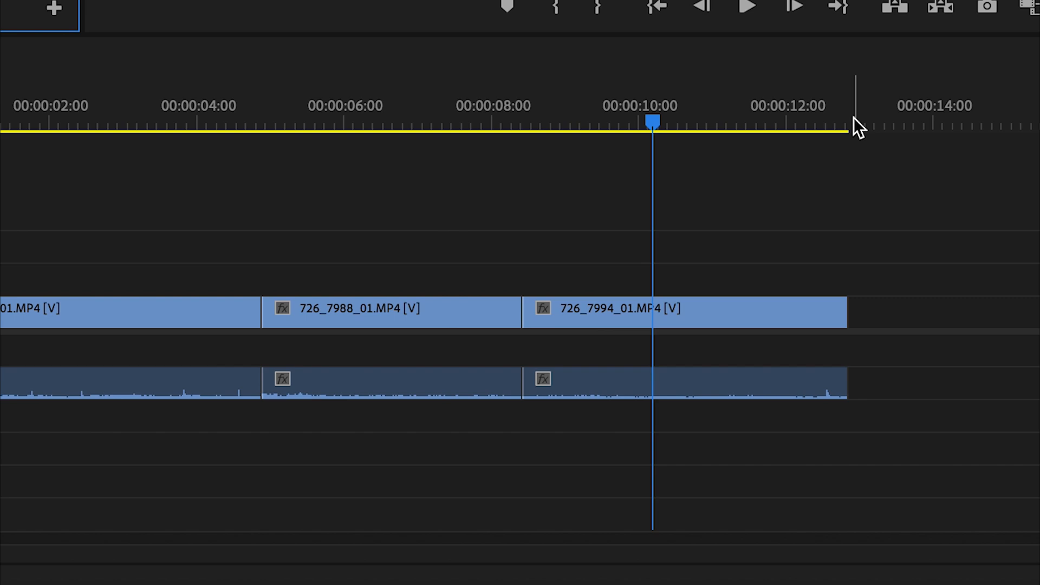
# - Try overwriting the middle of 726_7994_01.MP4 at 00:00:10:06 with the marked 726_7990_01.MP4 range, and scrub across the new cuts
pyautogui.press('.')
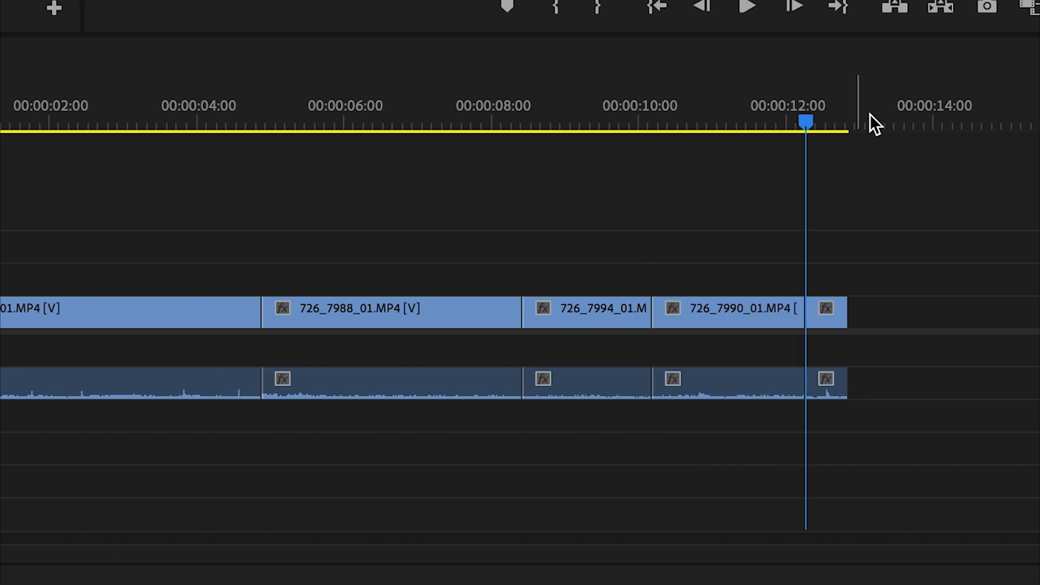
pyautogui.press('super+z')
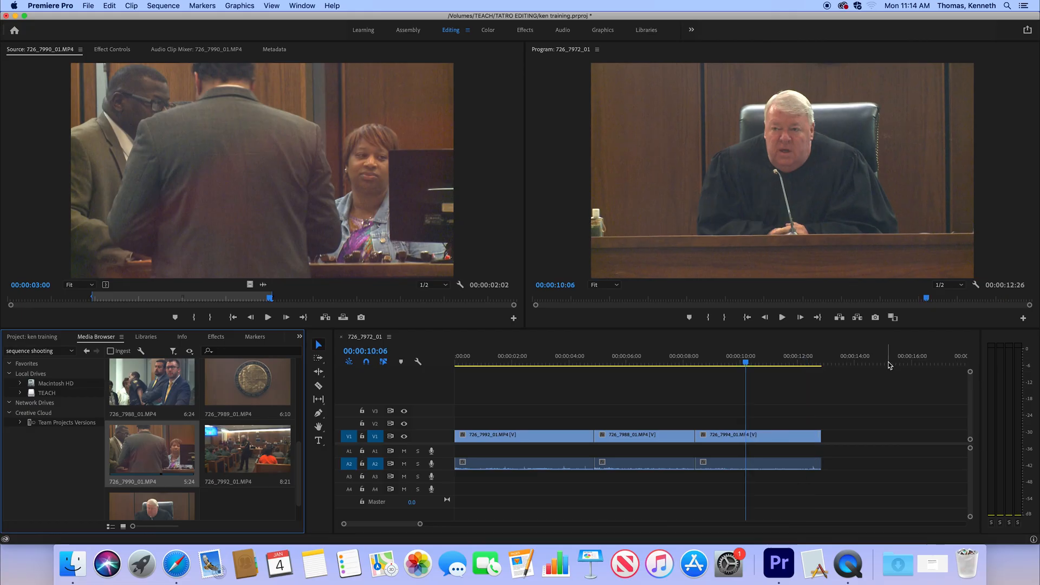
pyautogui.press('.')
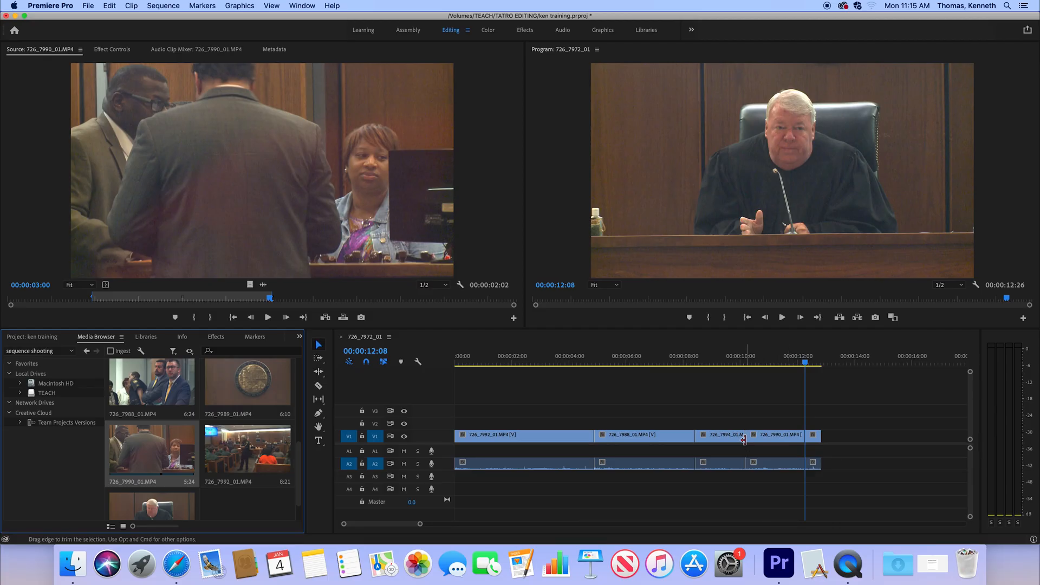
pyautogui.moveTo(791, 361); pyautogui.dragTo(722, 376)
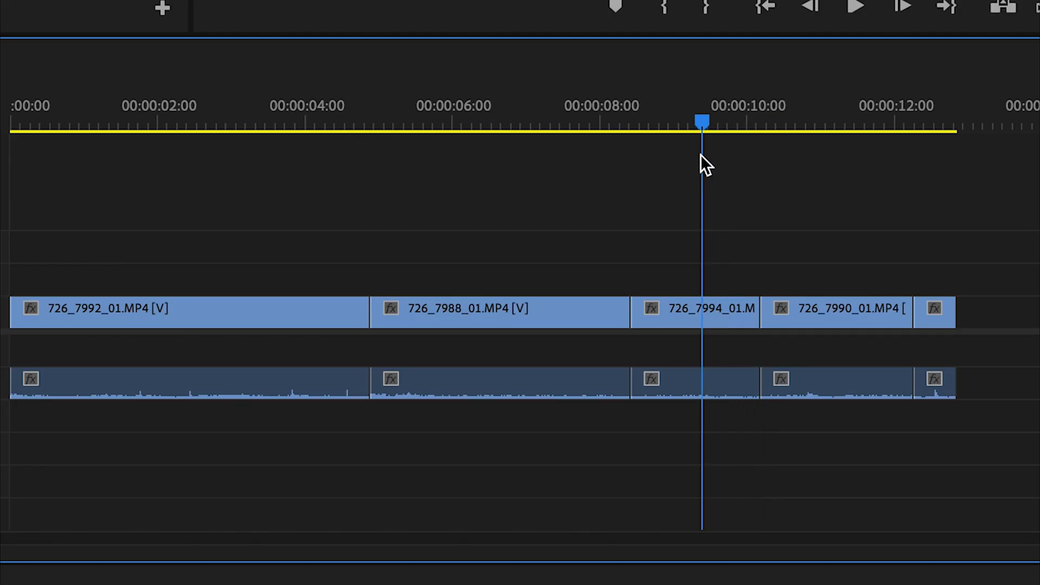
pyautogui.moveTo(700, 154); pyautogui.dragTo(938, 141)
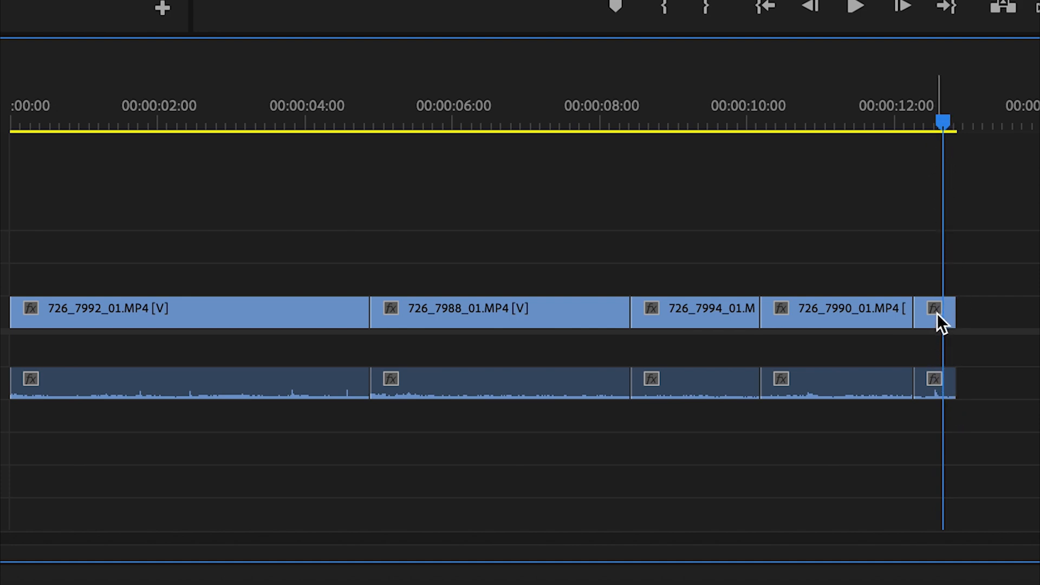
# - Delete the leftover piece of 726_7994_01.MP4 at the sequence end, and undo both the deletion and the 726_7990_01.MP4 overwrite
pyautogui.moveTo(931, 277); pyautogui.dragTo(949, 373)
pyautogui.press('Delete')
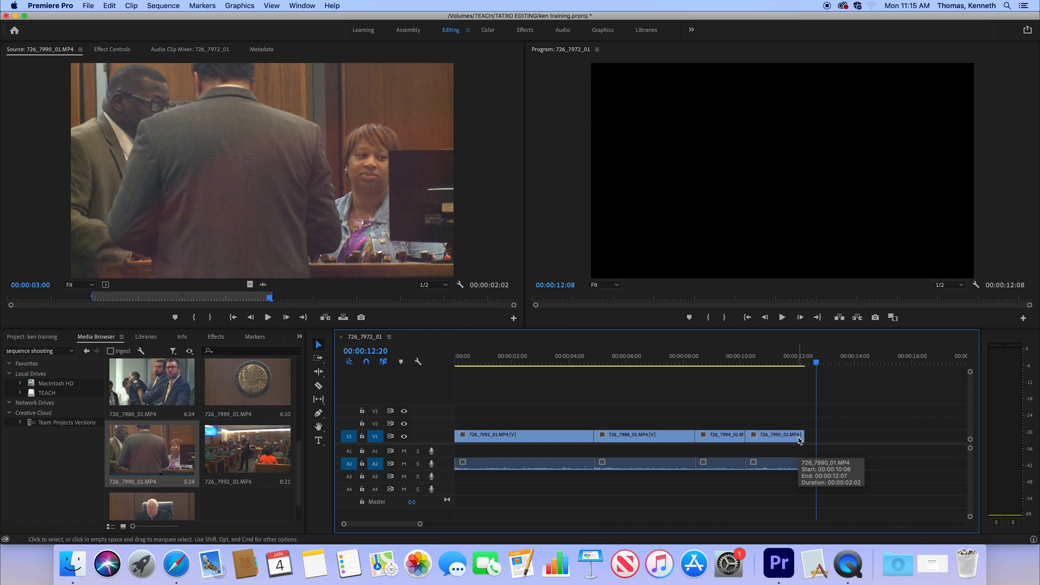
pyautogui.press('super+z')
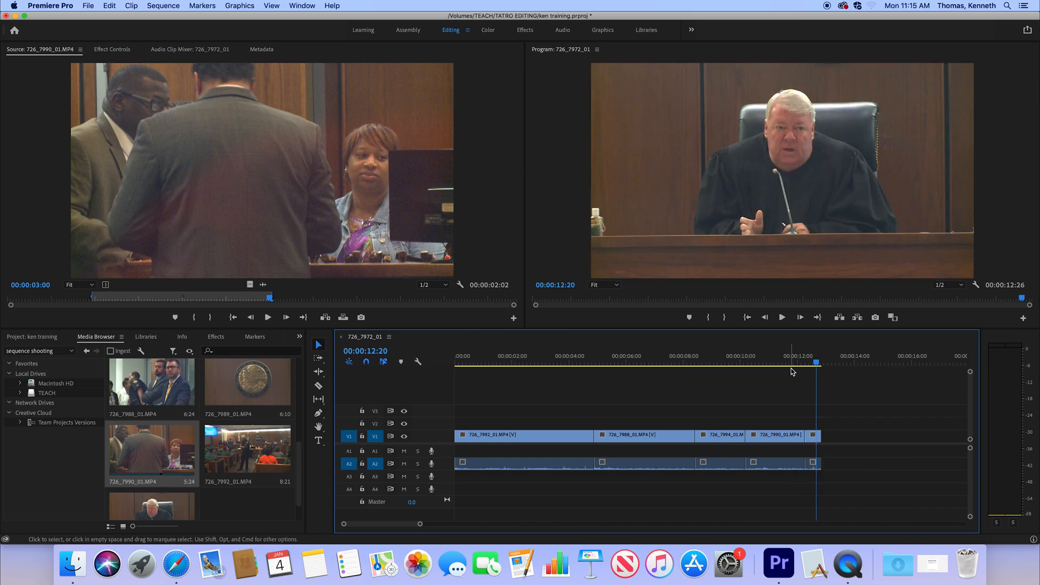
pyautogui.press('super+z')
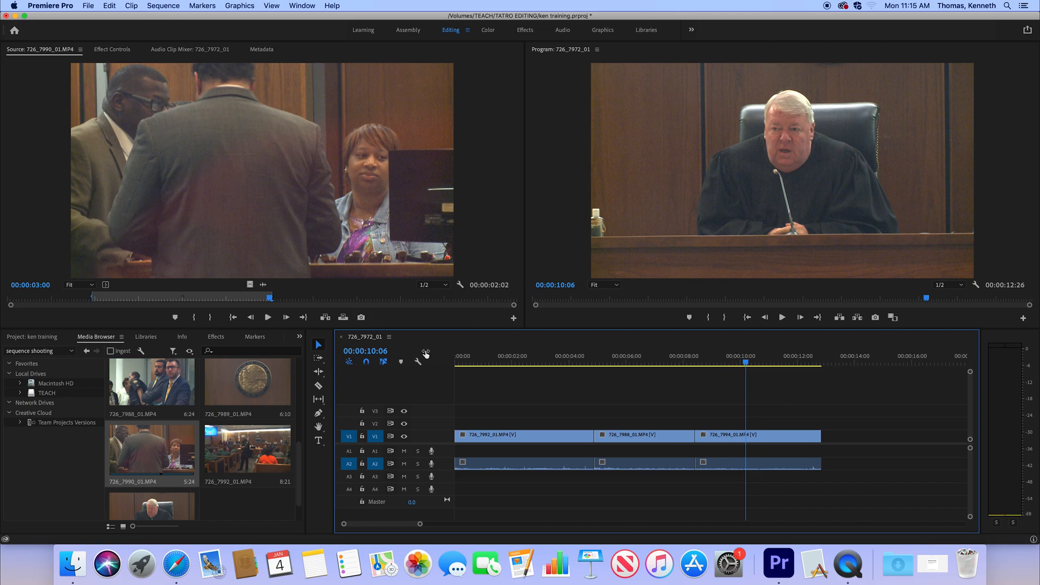
# - Mark the sequence from 00:00:10:09 to the end of the 726_7994_01.MP4 clip at 00:00:12:26
pyautogui.click(750, 363)
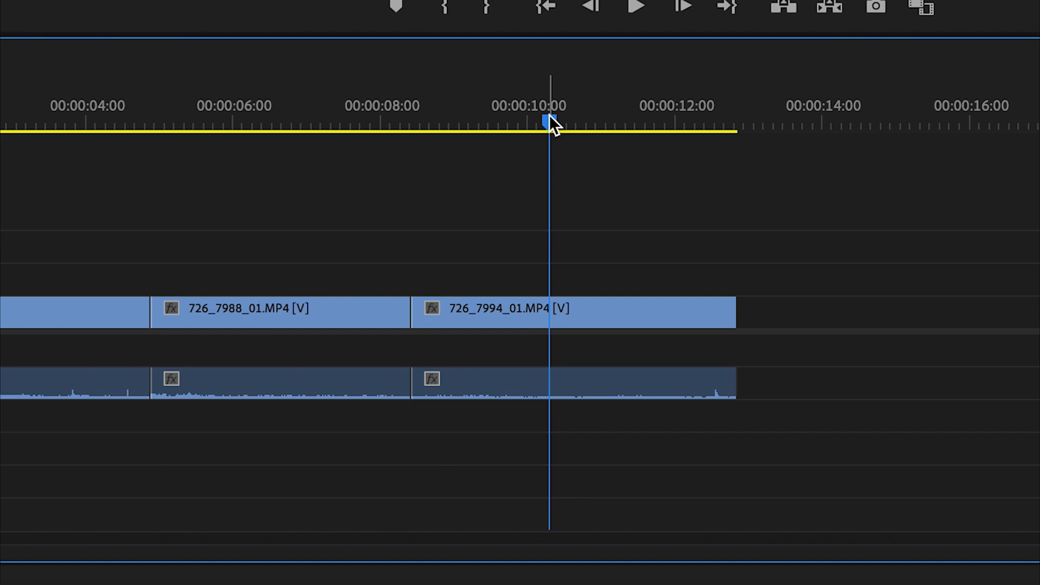
pyautogui.press('i')
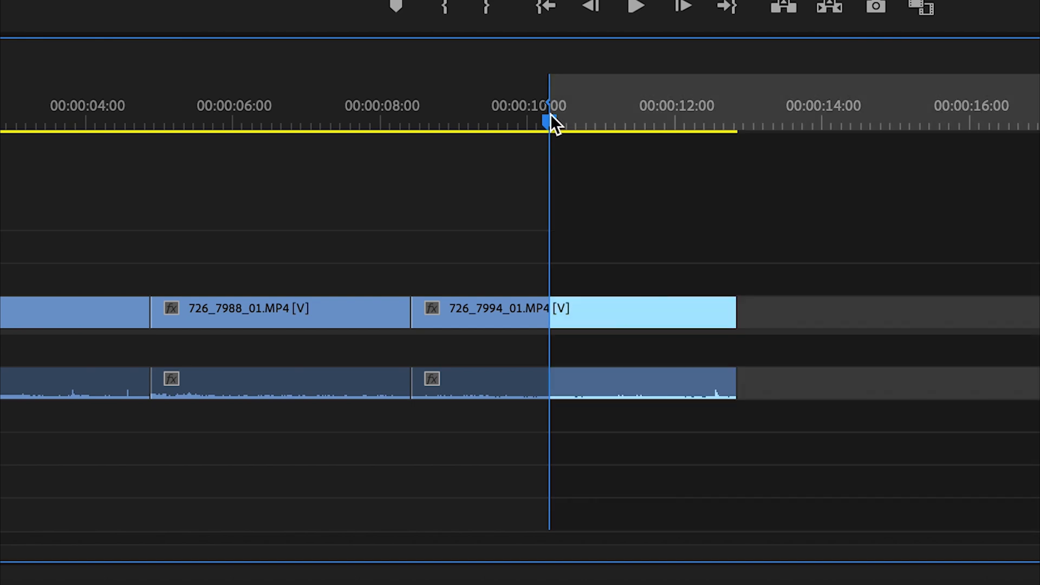
pyautogui.press('Up')
pyautogui.press('Down')
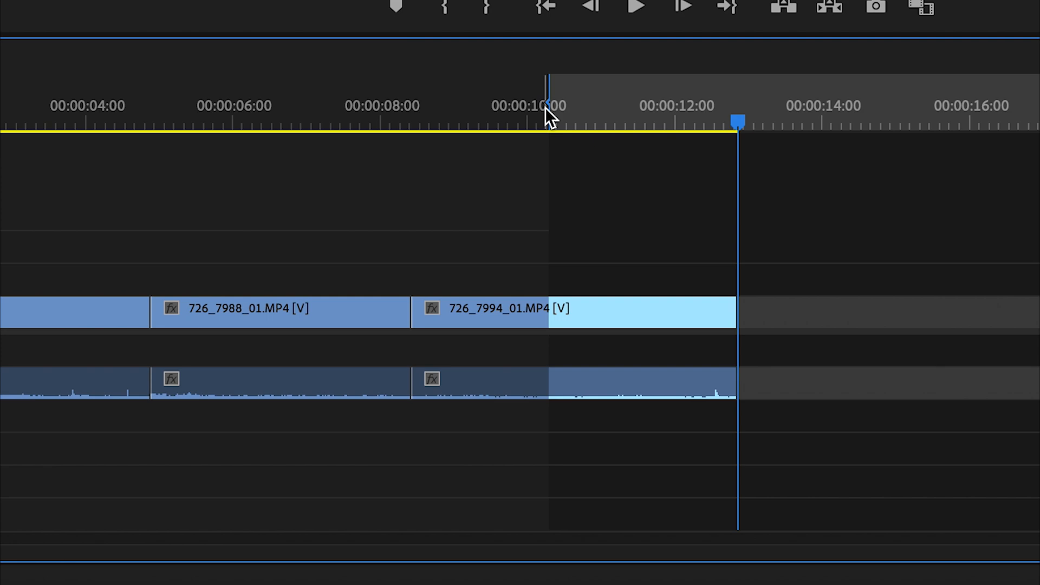
pyautogui.press('o')
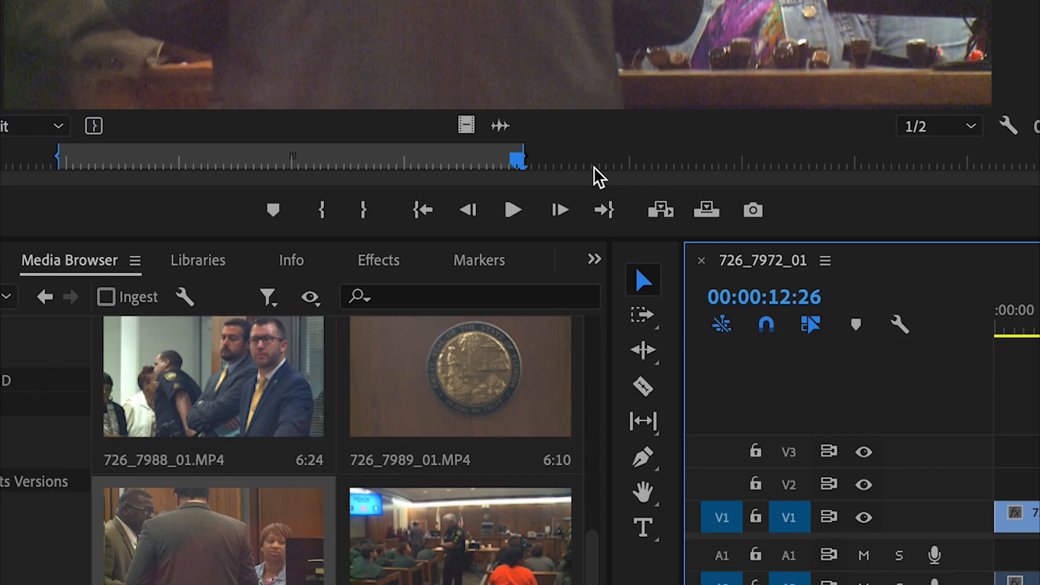
# - Clear the out point of 726_7990_01.MP4 and overwrite the marked sequence range with the clip
pyautogui.rightClick(342, 158)
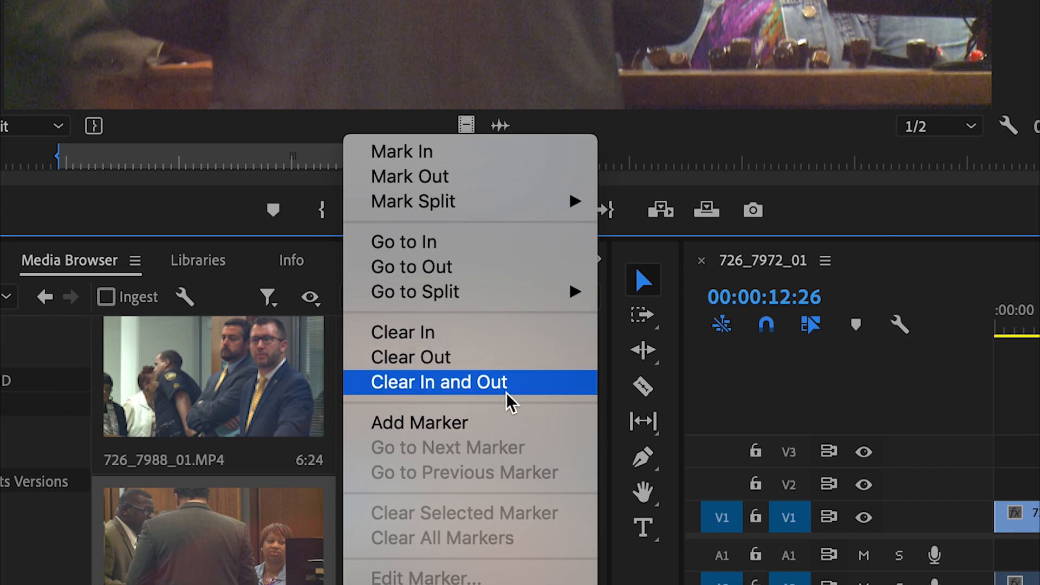
pyautogui.click(443, 364)
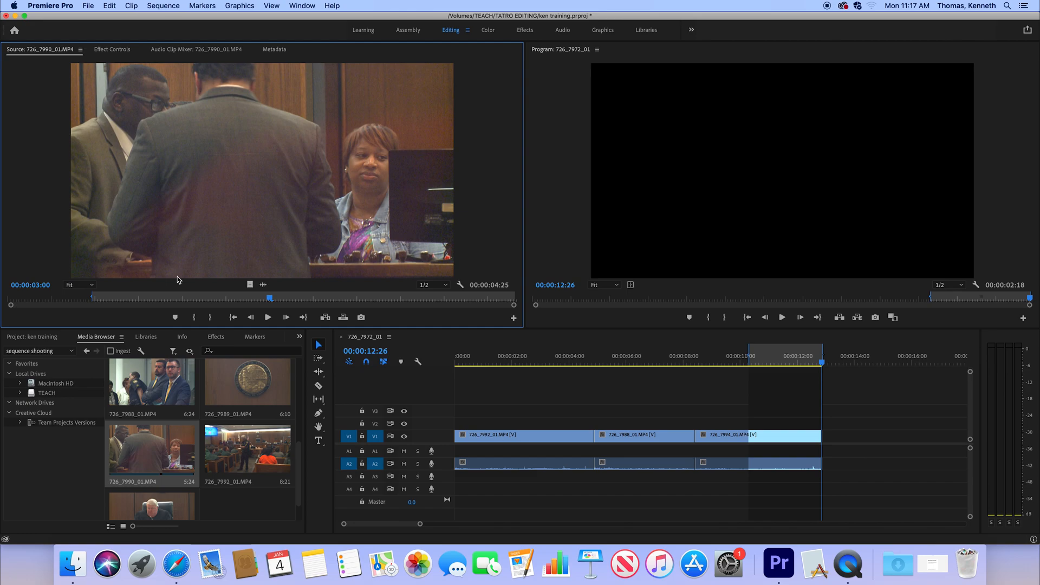
pyautogui.press('.')
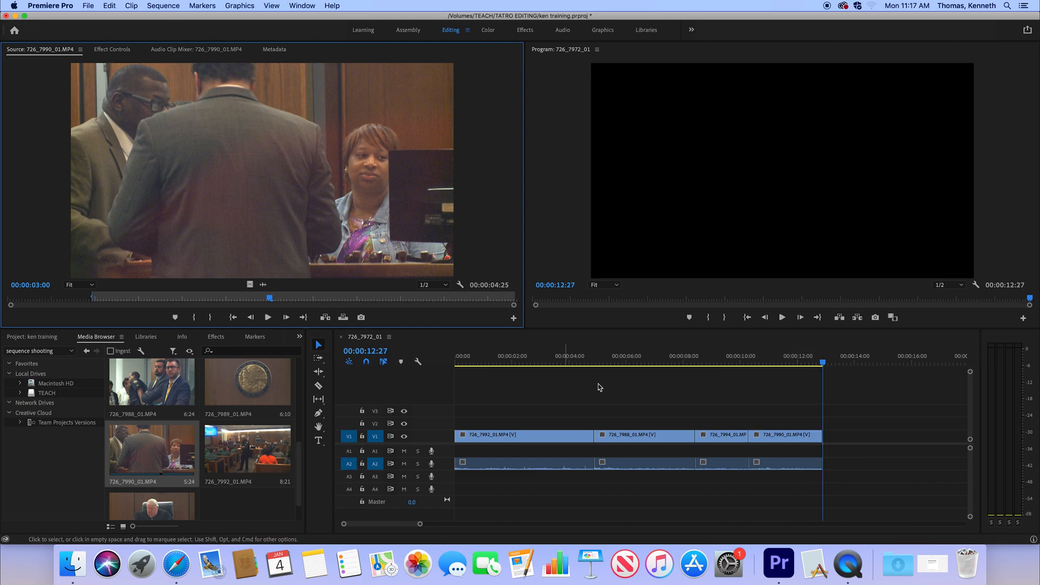
# - Scrub through the newly added 726_7990_01.MP4 clip and return the playhead to the sequence start
pyautogui.click(818, 363)
pyautogui.moveTo(819, 364); pyautogui.dragTo(761, 368)
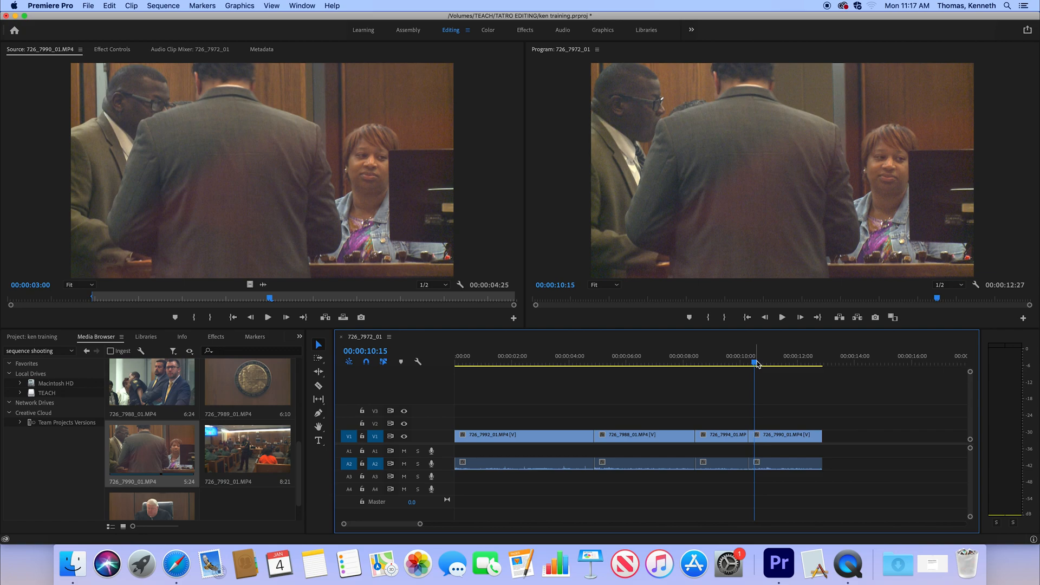
pyautogui.moveTo(757, 365); pyautogui.dragTo(785, 368)
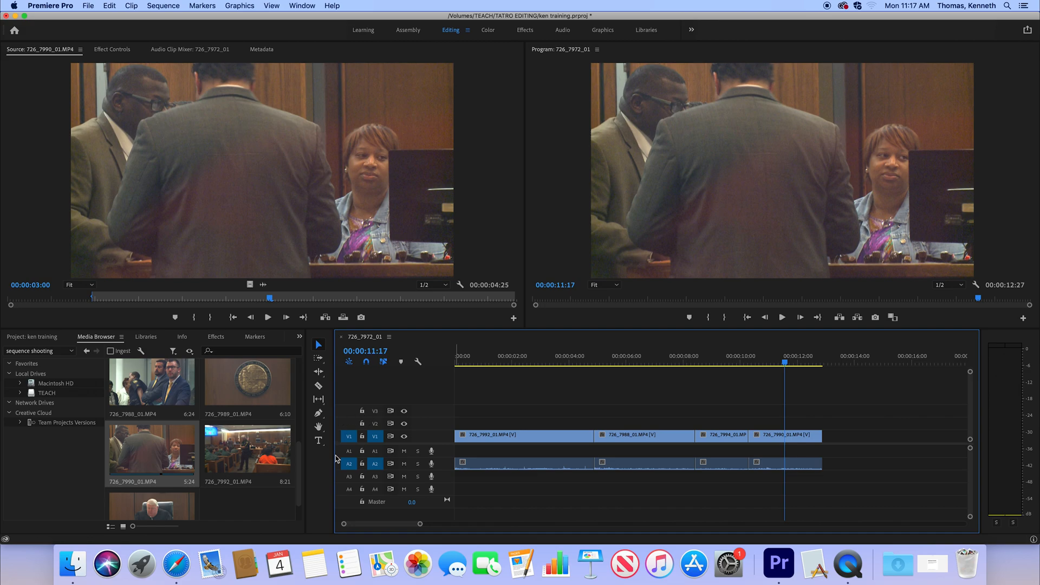
pyautogui.moveTo(784, 367); pyautogui.dragTo(451, 369)
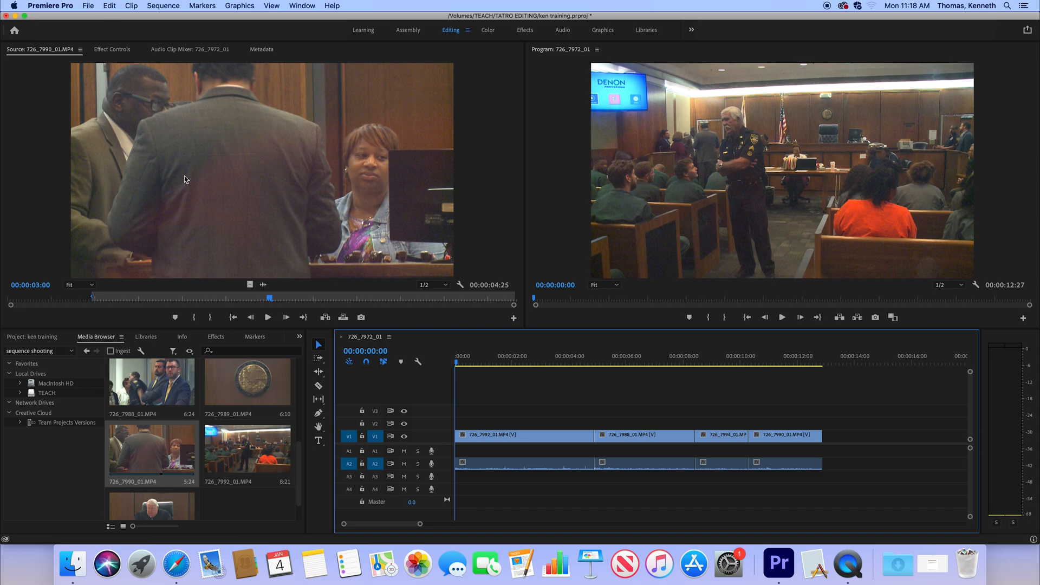
# - Turn source patching for A1, A3 and A4 and targeting for A1 on and back off, leaving only A2 active for audio
pyautogui.click(349, 453)
pyautogui.click(349, 477)
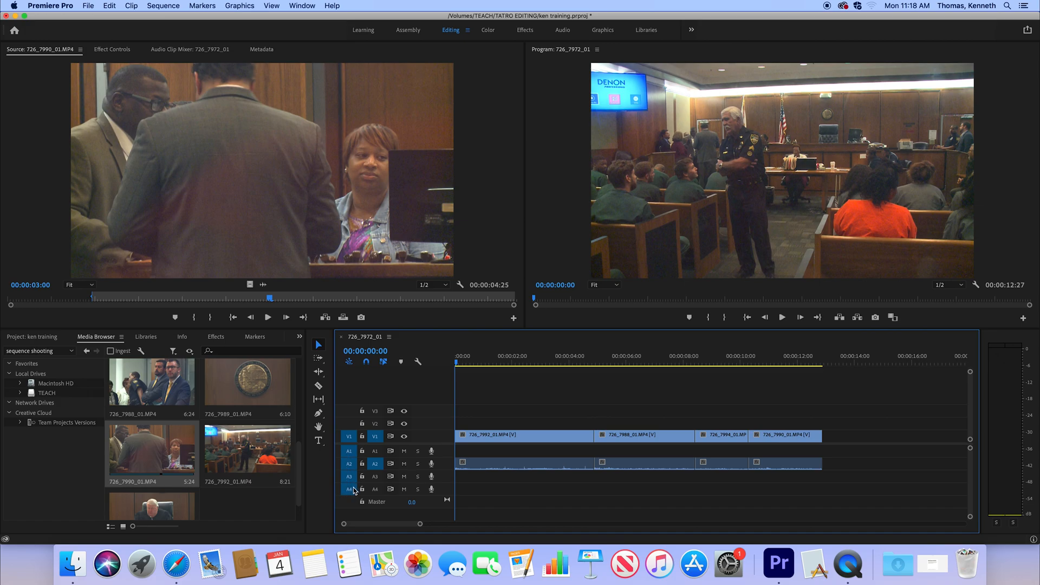
pyautogui.click(348, 476)
pyautogui.click(350, 451)
pyautogui.click(375, 451)
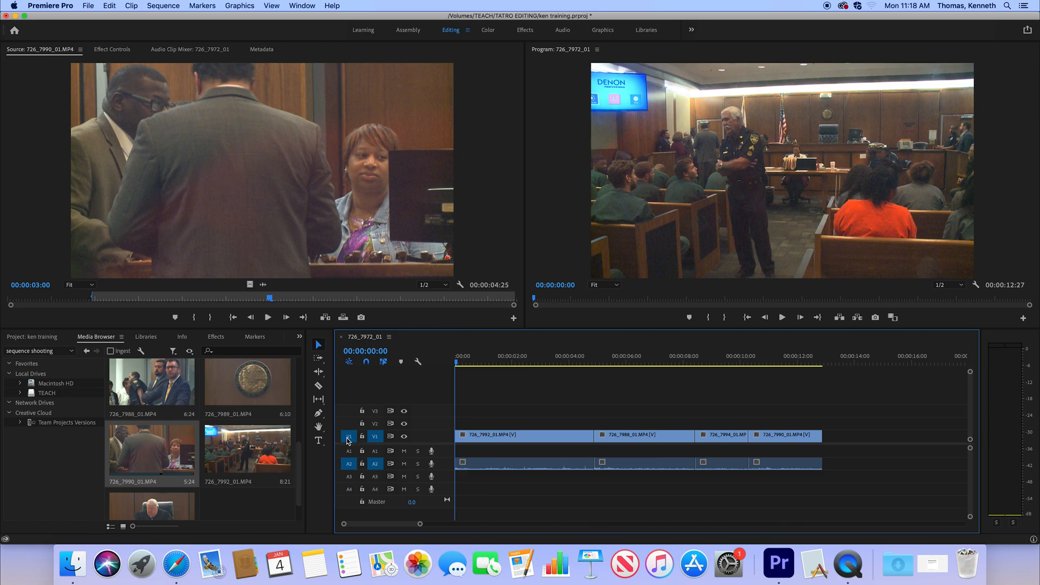
pyautogui.click(375, 451)
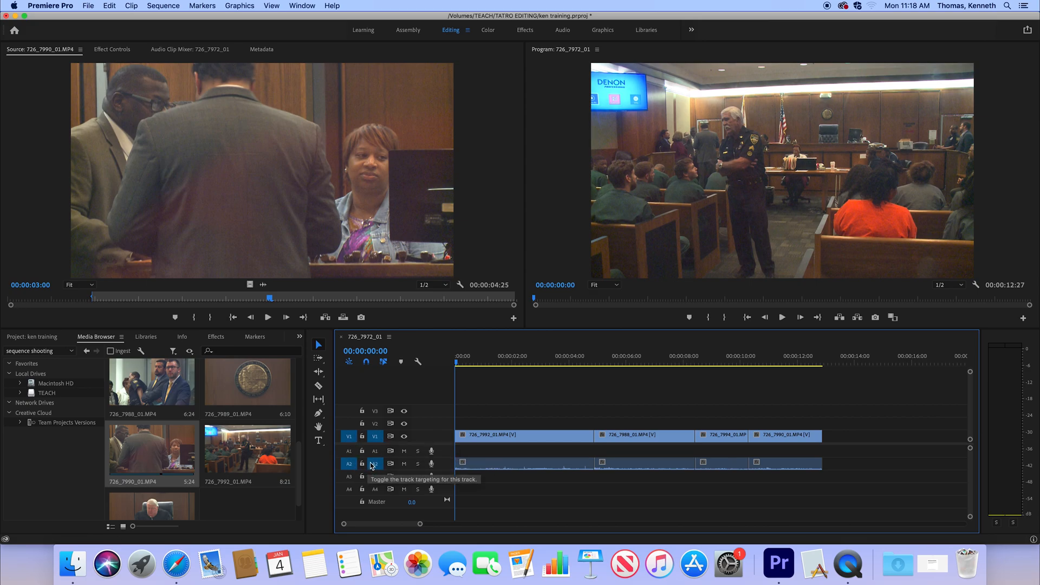
# - Move the playhead to the sequence end and turn on source patching and targeting for A1, A3 and A4
pyautogui.moveTo(609, 362); pyautogui.dragTo(804, 357)
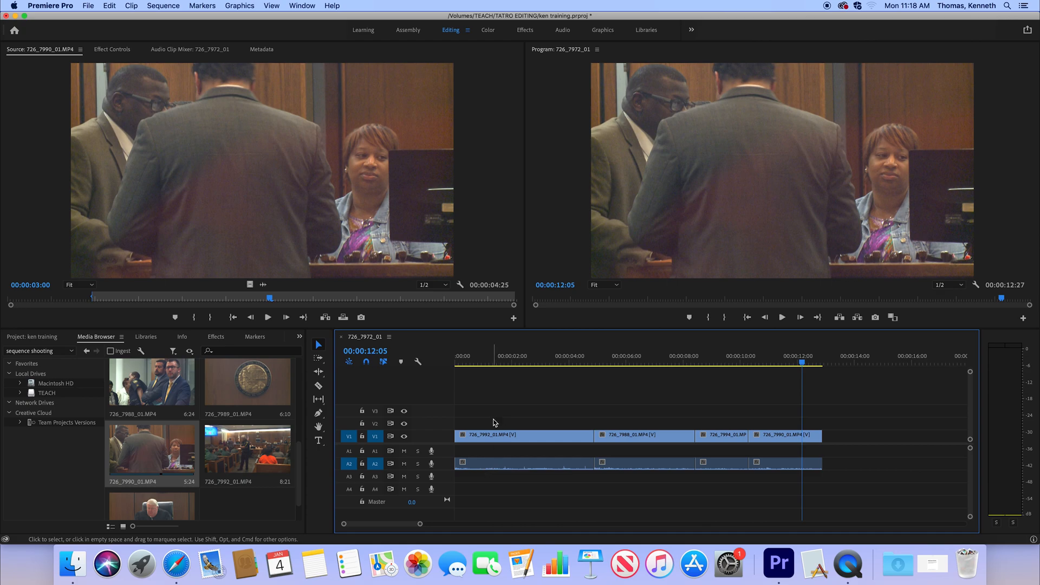
pyautogui.moveTo(697, 362); pyautogui.dragTo(822, 362)
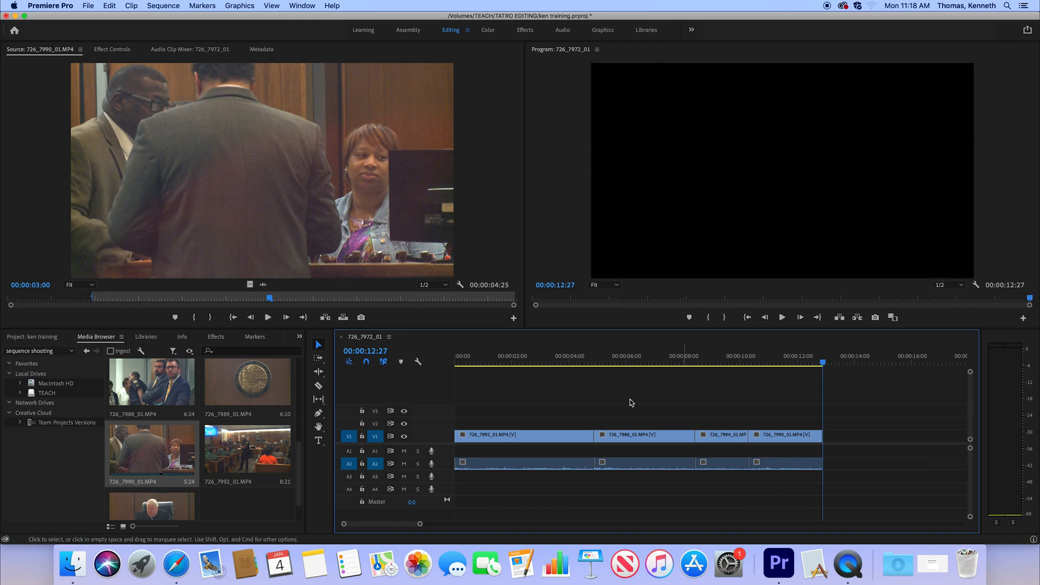
pyautogui.click(374, 451)
pyautogui.click(348, 451)
pyautogui.click(349, 476)
pyautogui.click(375, 477)
pyautogui.click(375, 489)
pyautogui.click(348, 489)
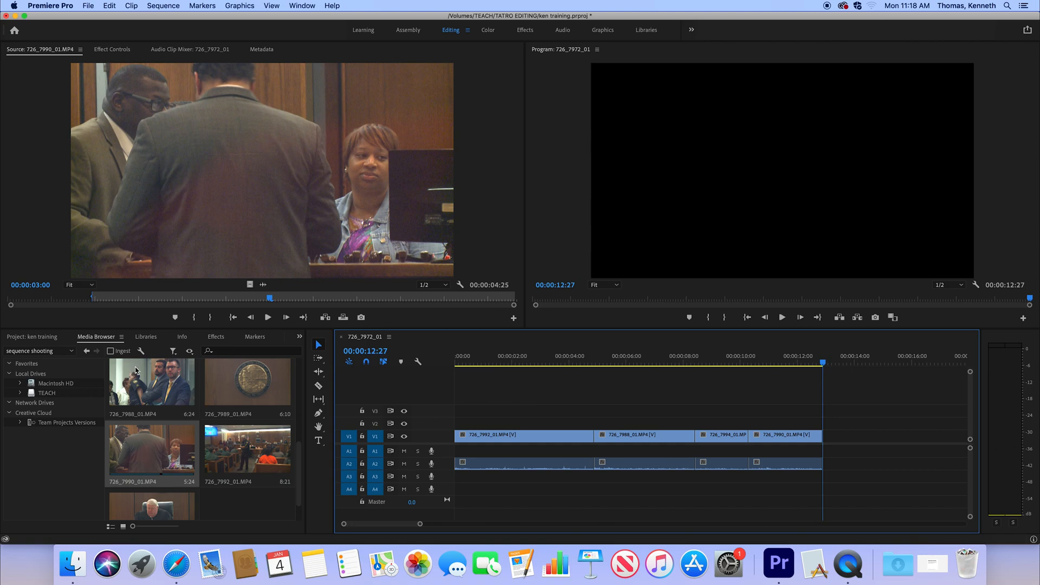
# - Load 726_7992_01.MP4 as the source and overwrite its marked range at the sequence end on V1 and A1 to A4
pyautogui.click(227, 458)
pyautogui.moveTo(226, 458); pyautogui.dragTo(178, 212)
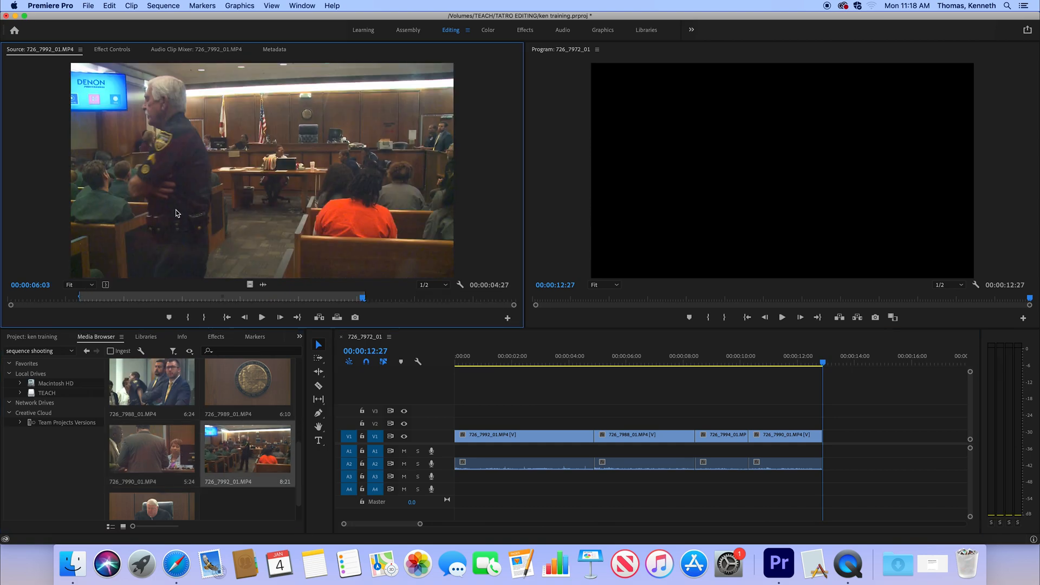
pyautogui.press('.')
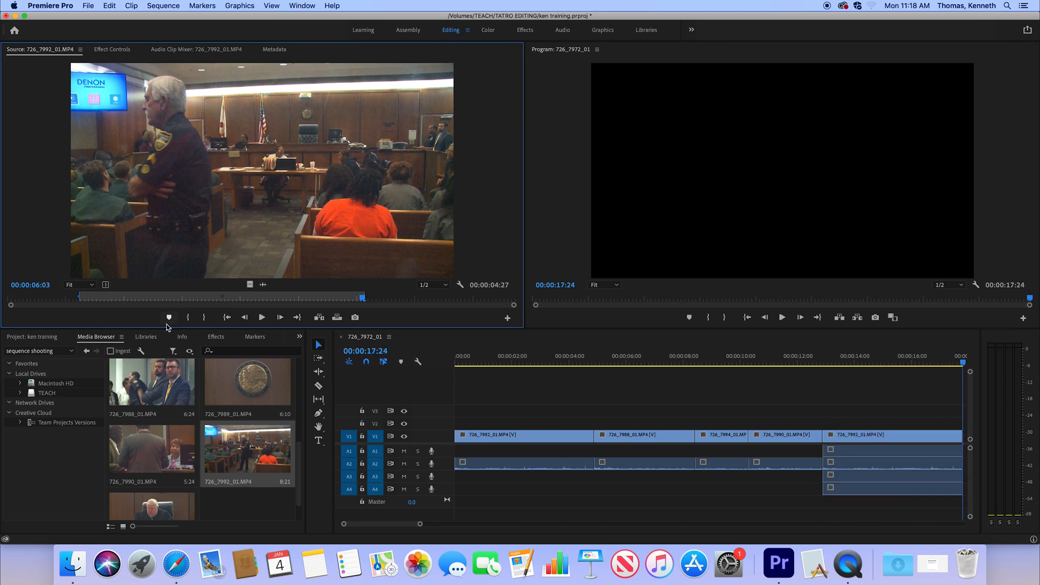
# - Load 726_7990_01.MP4 as the source, overwrite its marked range at the sequence end on V1 and A1 to A4, and scrub back through the sequence
pyautogui.click(190, 430)
pyautogui.moveTo(190, 430); pyautogui.dragTo(202, 227)
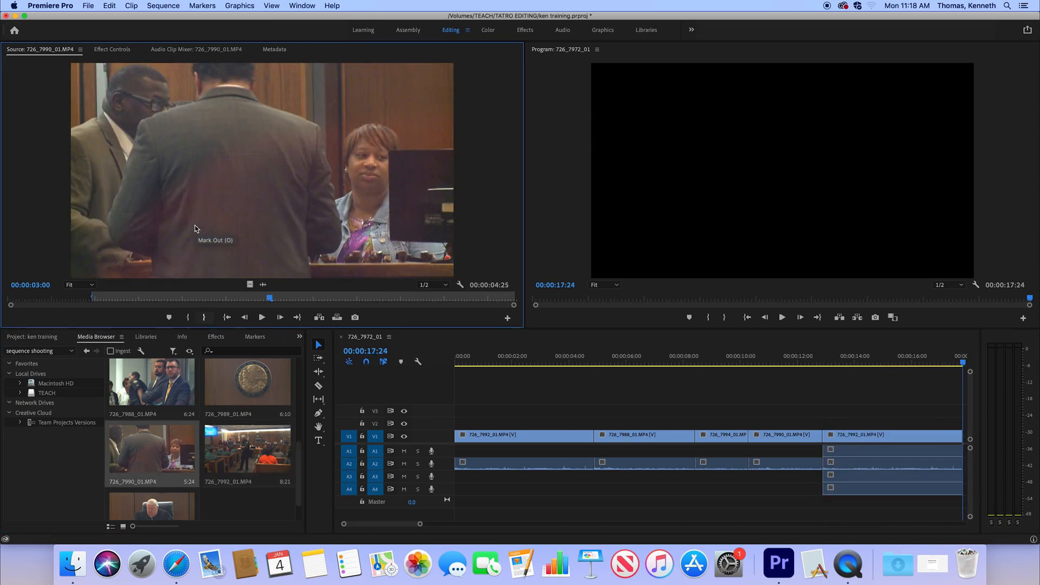
pyautogui.press('.')
pyautogui.moveTo(712, 362); pyautogui.dragTo(544, 424)
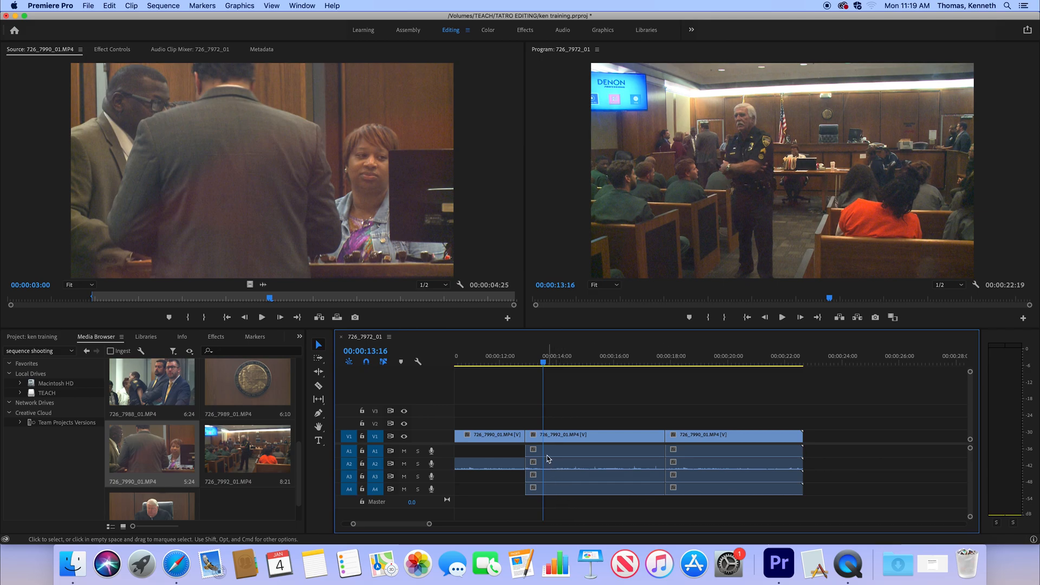
# - Return the playhead to the sequence end and turn off source patching and targeting for A1, A3 and A4, leaving A2 active
pyautogui.click(839, 353)
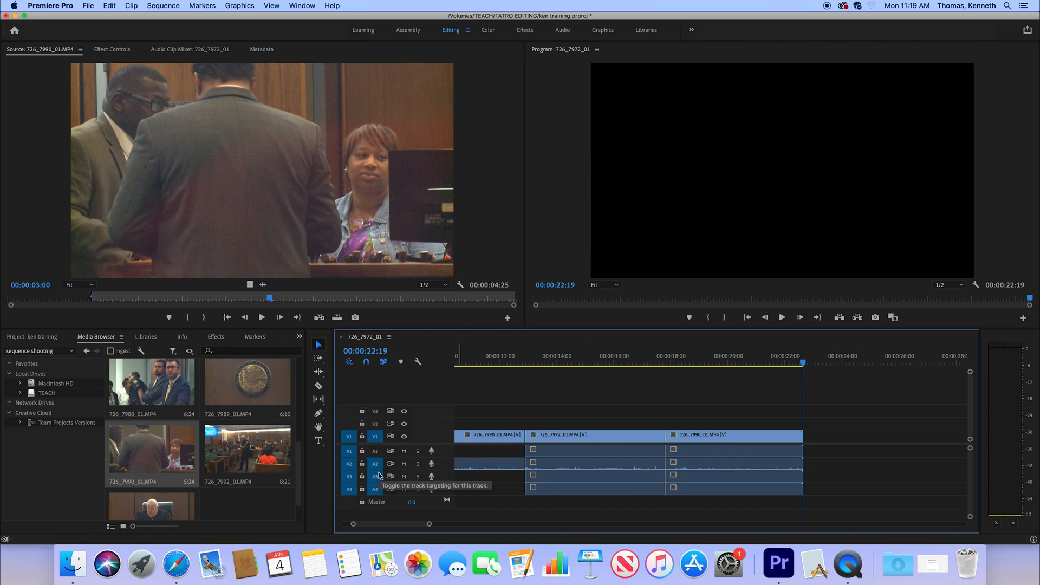
pyautogui.moveTo(379, 474); pyautogui.dragTo(375, 489)
pyautogui.click(349, 490)
pyautogui.click(348, 476)
pyautogui.click(349, 450)
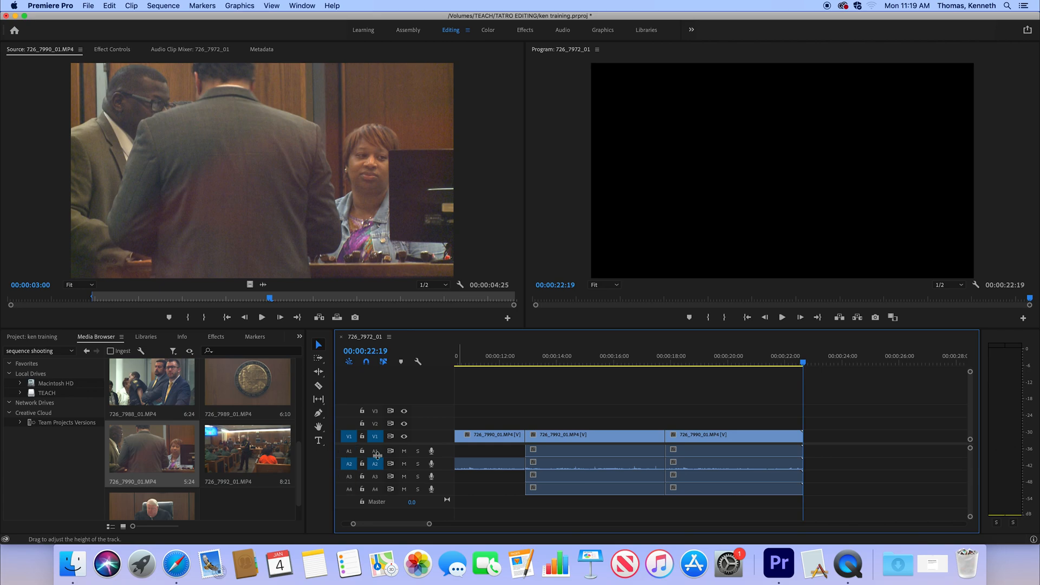
# - Overwrite the marked 726_7990_01.MP4 range at the sequence end on V1 and A2, and move the playhead into the added clip
pyautogui.press('.')
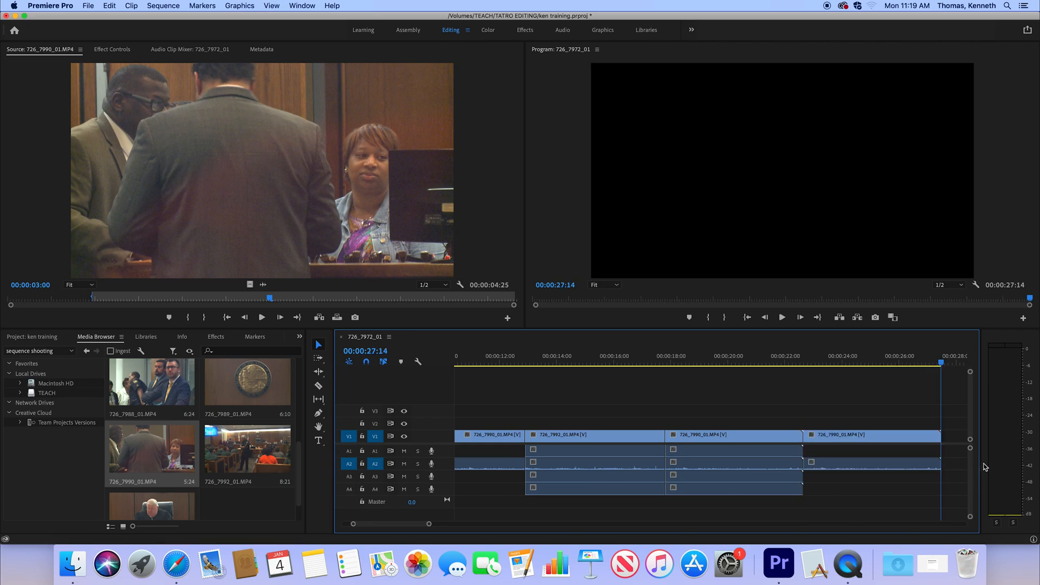
pyautogui.click(856, 357)
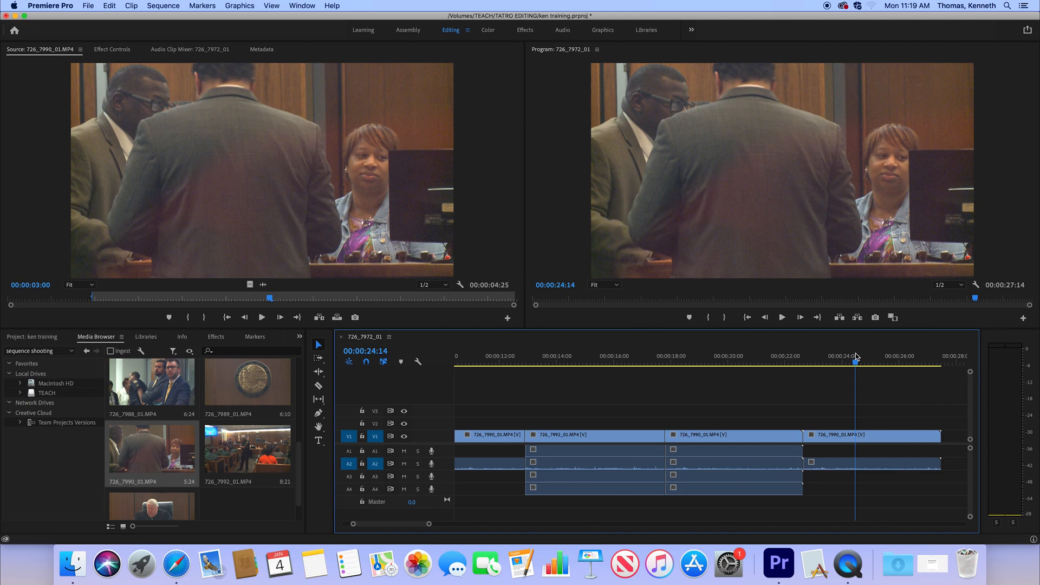